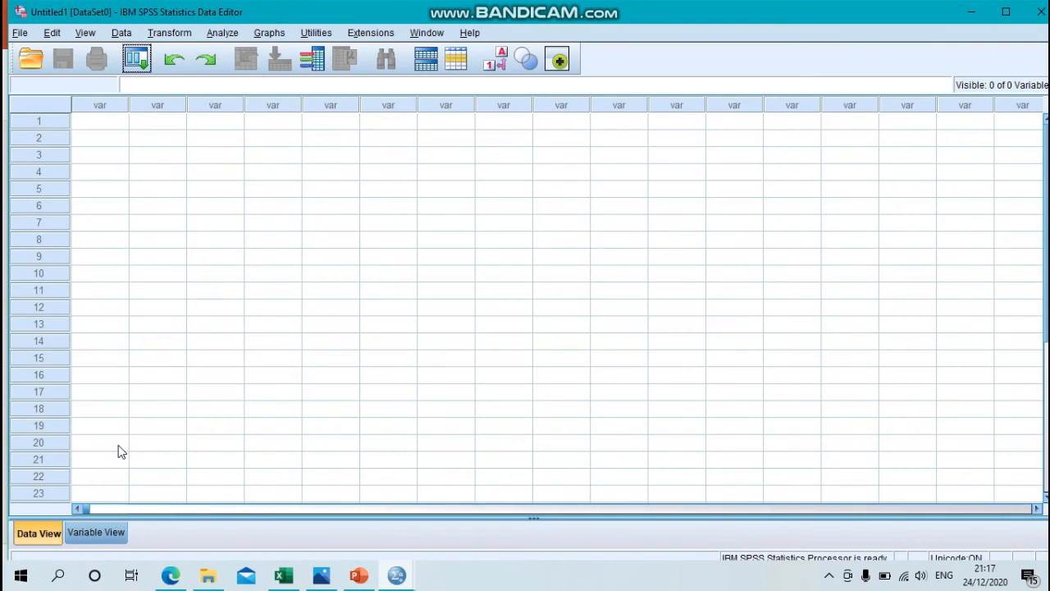
Step: Switch to the variable definitions and define the first variable as X1 with 0 decimals
{"action": "left_click", "coordinate": [104, 535]}
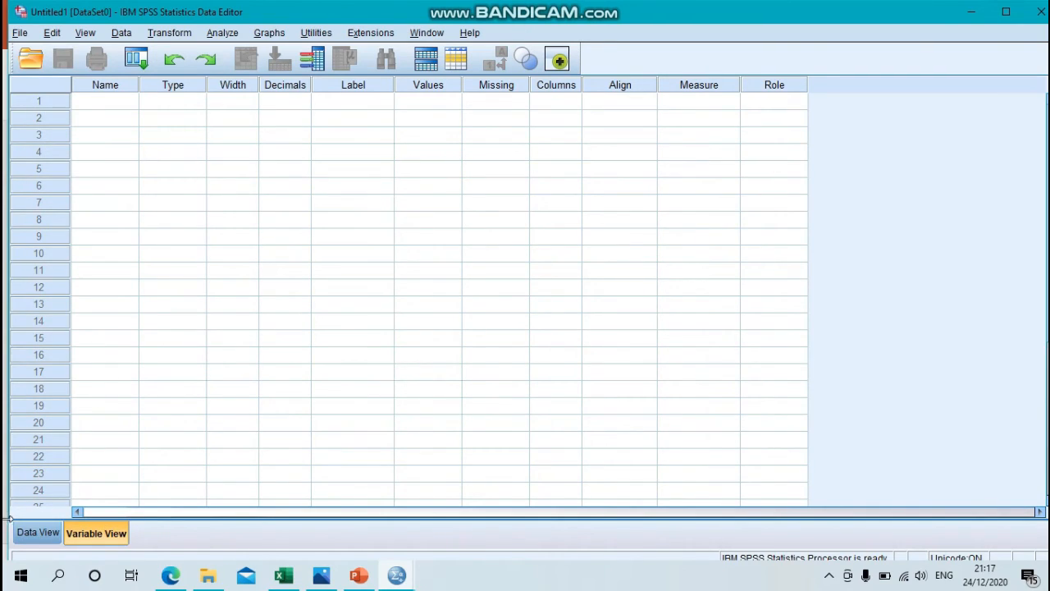
{"action": "left_click", "coordinate": [90, 105]}
{"action": "left_click", "coordinate": [88, 100]}
{"action": "type", "text": "X1"}
{"action": "left_click", "coordinate": [286, 101]}
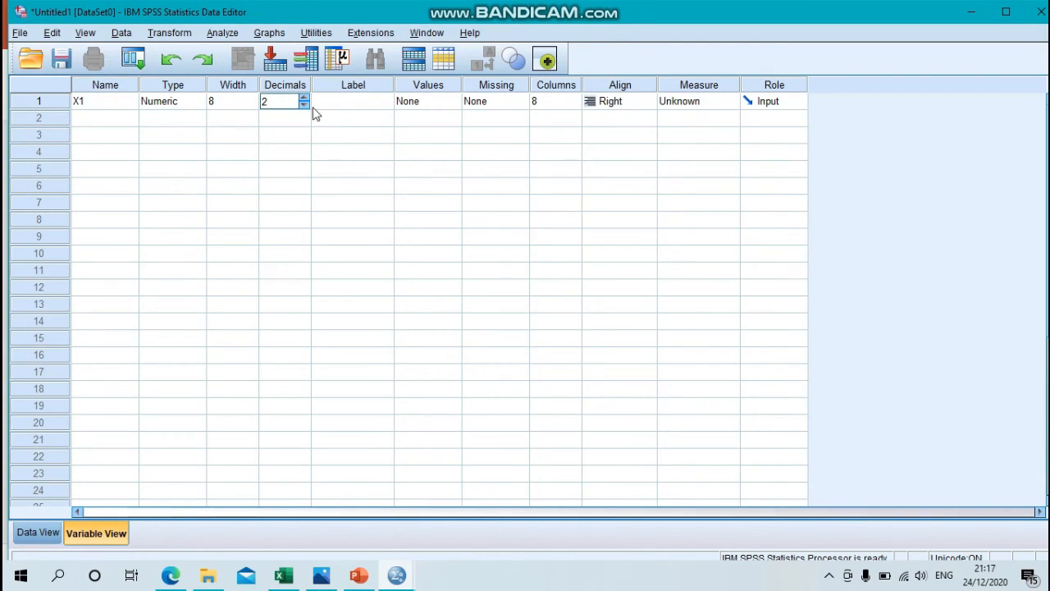
{"action": "left_click", "coordinate": [307, 105]}
{"action": "left_click", "coordinate": [307, 107]}
Step: Label variable X1 as Kedisiplinan
{"action": "left_click", "coordinate": [335, 105]}
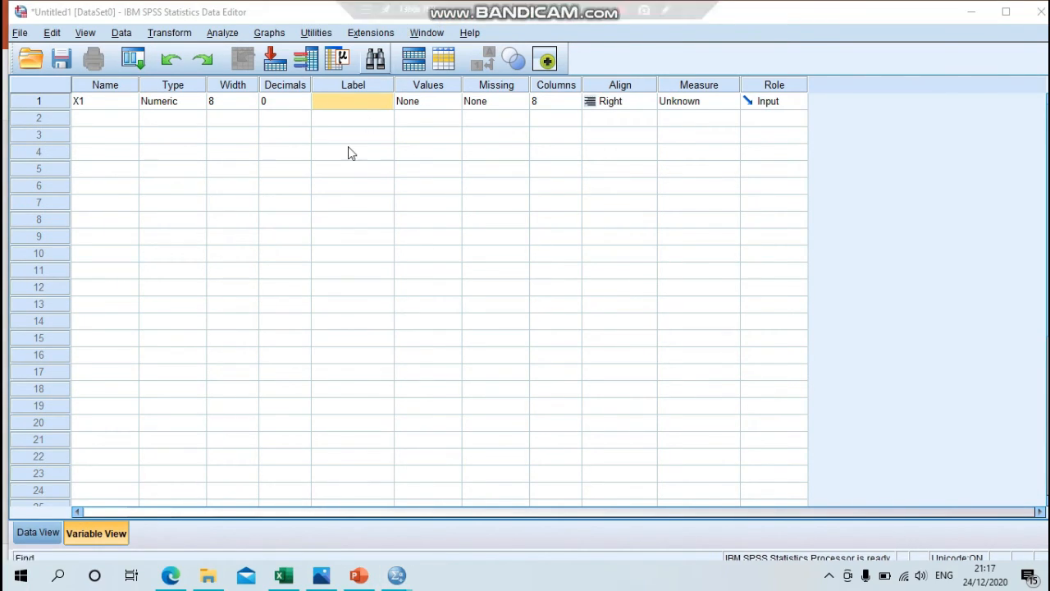
{"action": "left_click", "coordinate": [347, 98]}
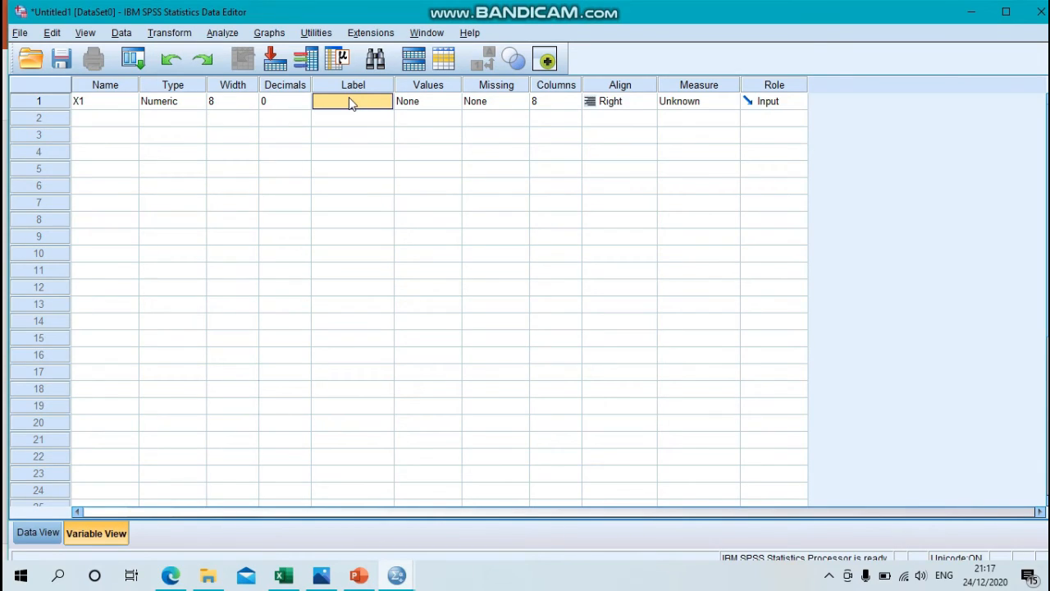
{"action": "type", "text": "Kedisiplinan"}
Step: Define a second variable named X2 with 0 decimals
{"action": "left_click", "coordinate": [84, 118]}
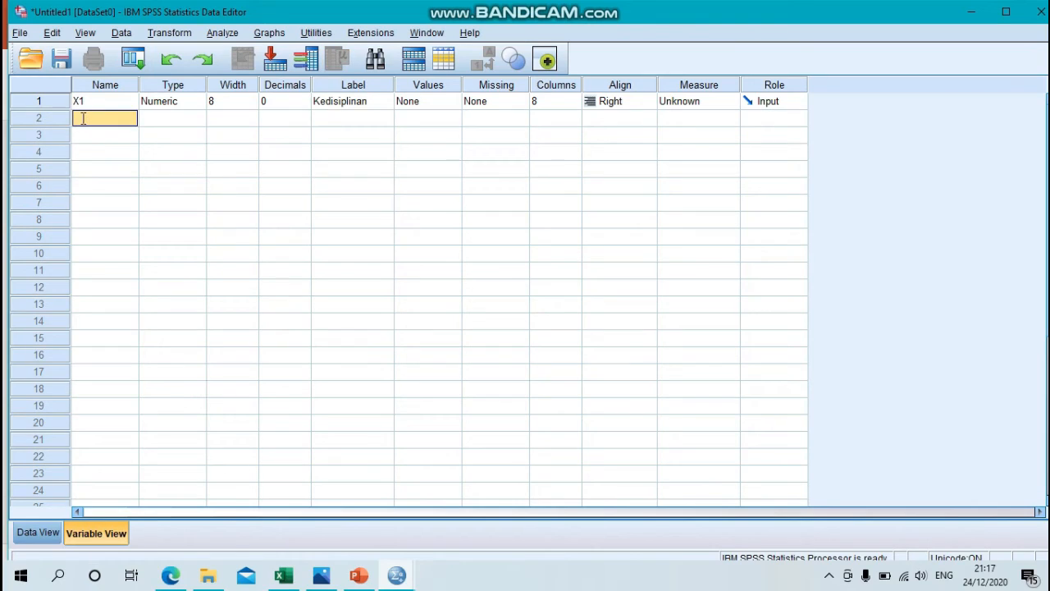
{"action": "left_click", "coordinate": [84, 118]}
{"action": "type", "text": "X2"}
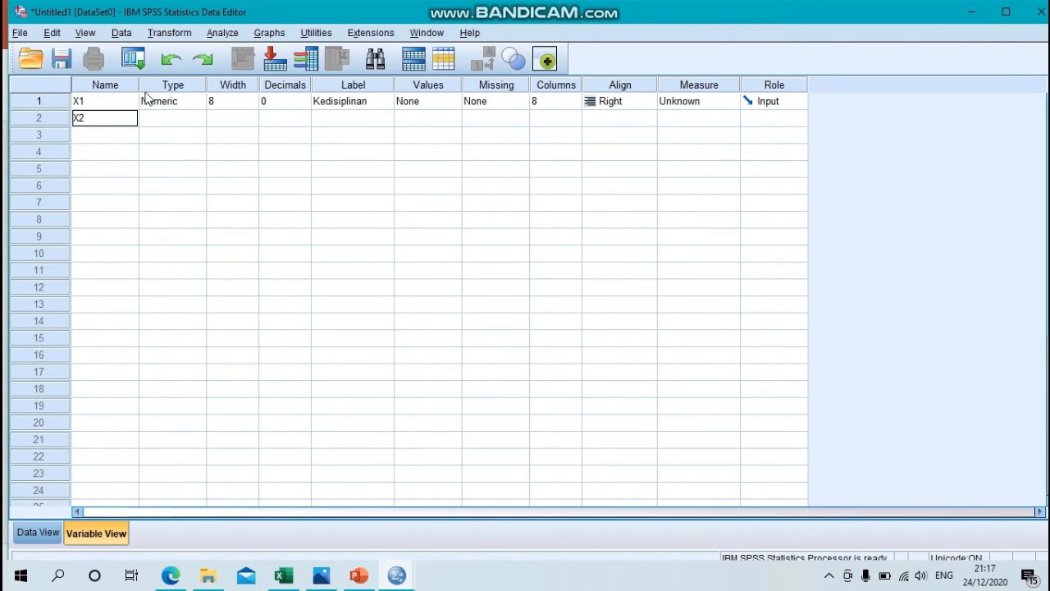
{"action": "left_click", "coordinate": [284, 118]}
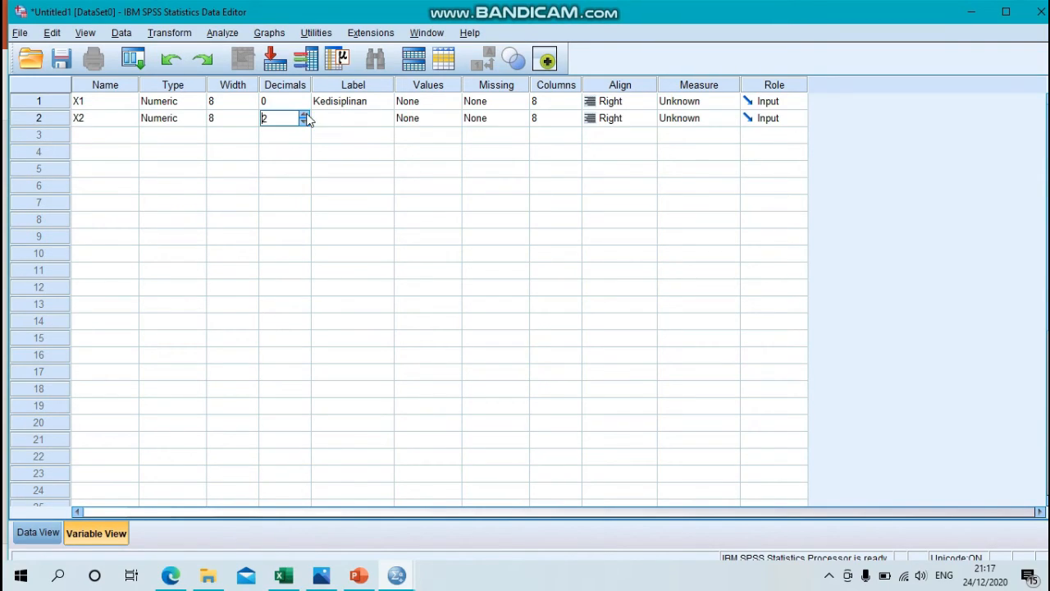
{"action": "left_click", "coordinate": [304, 121]}
{"action": "left_click", "coordinate": [303, 121]}
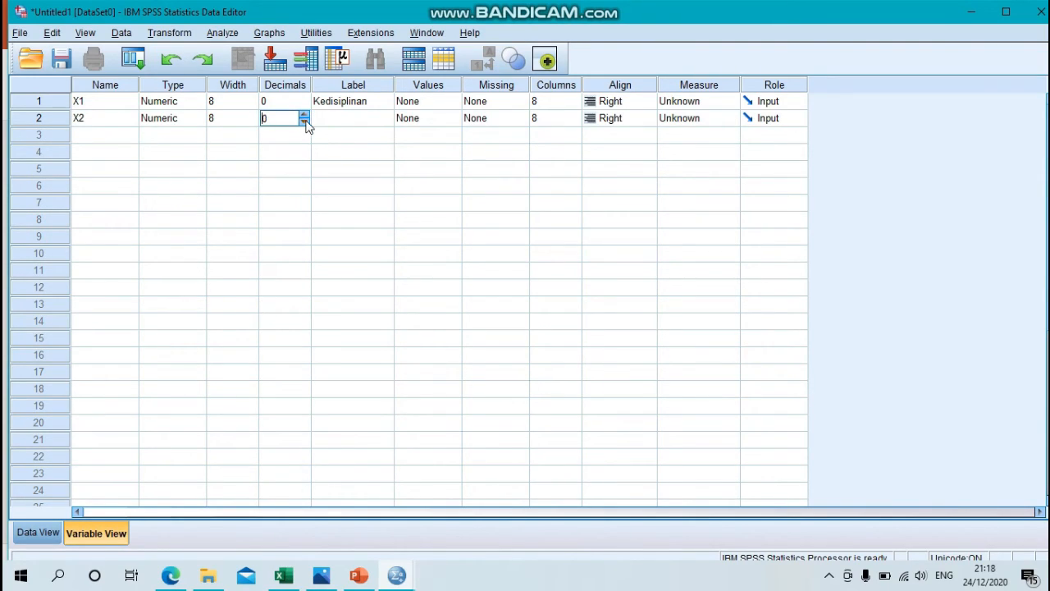
Step: Label variable X2 as Kompetensi
{"action": "left_click", "coordinate": [366, 122]}
{"action": "type", "text": "kO"}
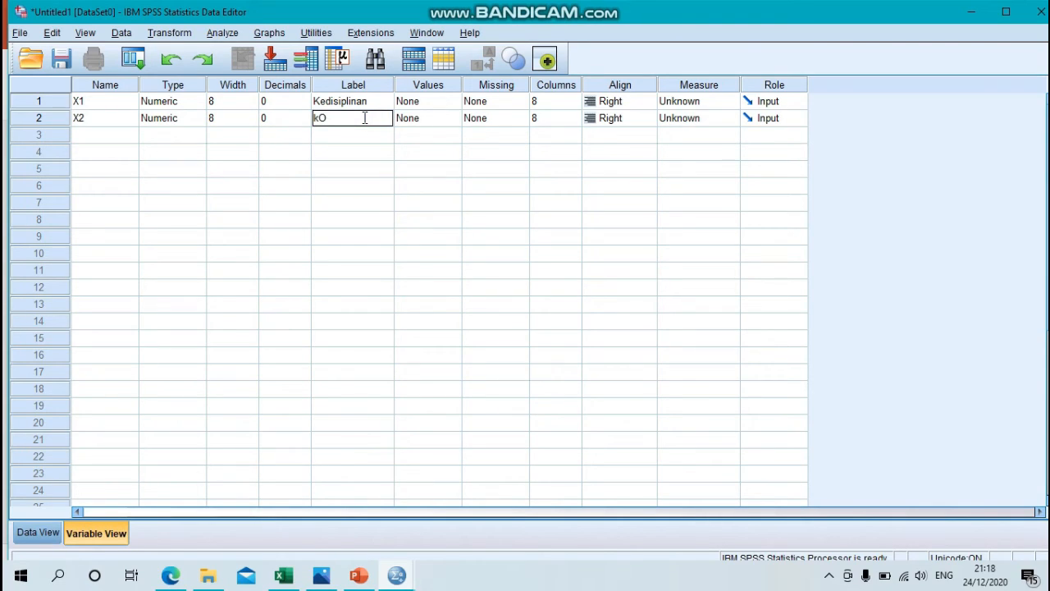
{"action": "type", "text": "MPETEN"}
{"action": "key", "text": "BackSpace"}
{"action": "key", "text": "BackSpace"}
{"action": "key", "text": "BackSpace"}
{"action": "key", "text": "BackSpace"}
{"action": "key", "text": "BackSpace"}
{"action": "key", "text": "BackSpace"}
{"action": "key", "text": "BackSpace"}
{"action": "key", "text": "BackSpace"}
{"action": "type", "text": "Kompetensi"}
Step: Define a third variable named Y and label it Prestasi Belajar
{"action": "left_click", "coordinate": [103, 136]}
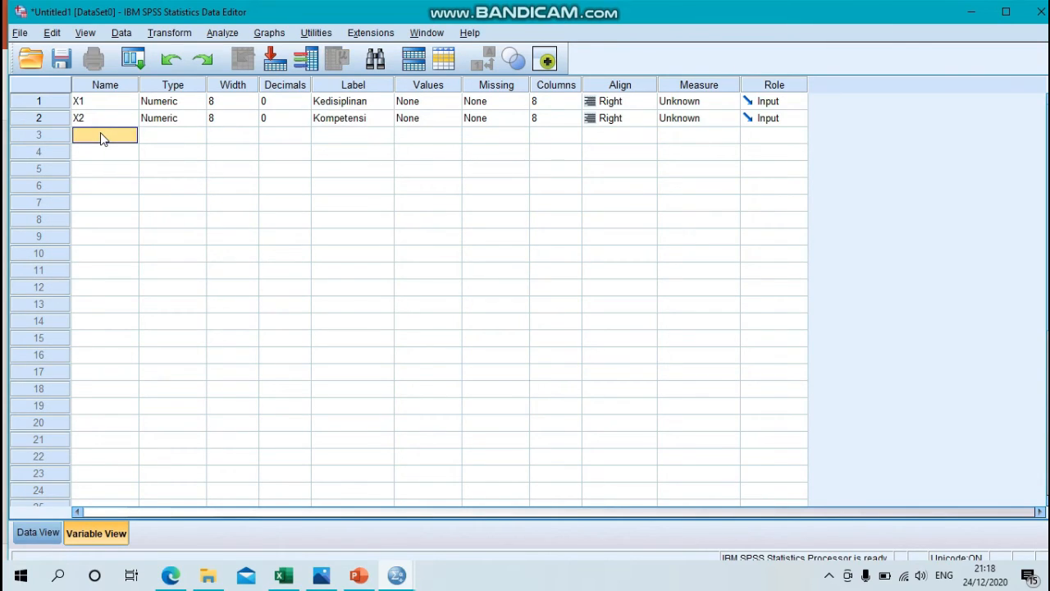
{"action": "type", "text": "Y"}
{"action": "left_click", "coordinate": [313, 138]}
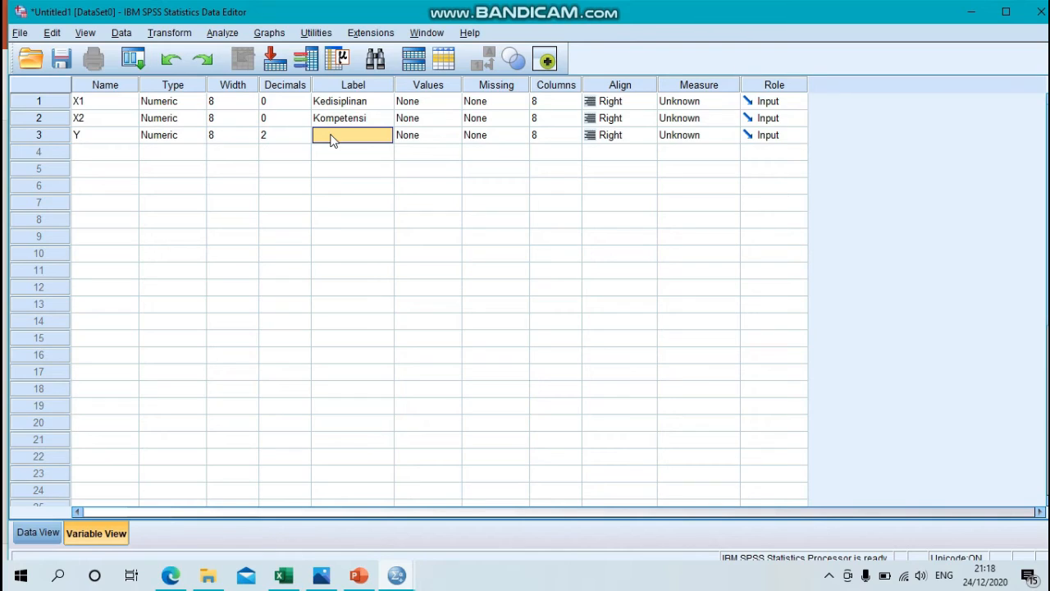
{"action": "type", "text": "pRES"}
{"action": "key", "text": "BackSpace"}
{"action": "key", "text": "BackSpace"}
{"action": "key", "text": "BackSpace"}
{"action": "key", "text": "BackSpace"}
{"action": "type", "text": "Prestasi Belajar"}
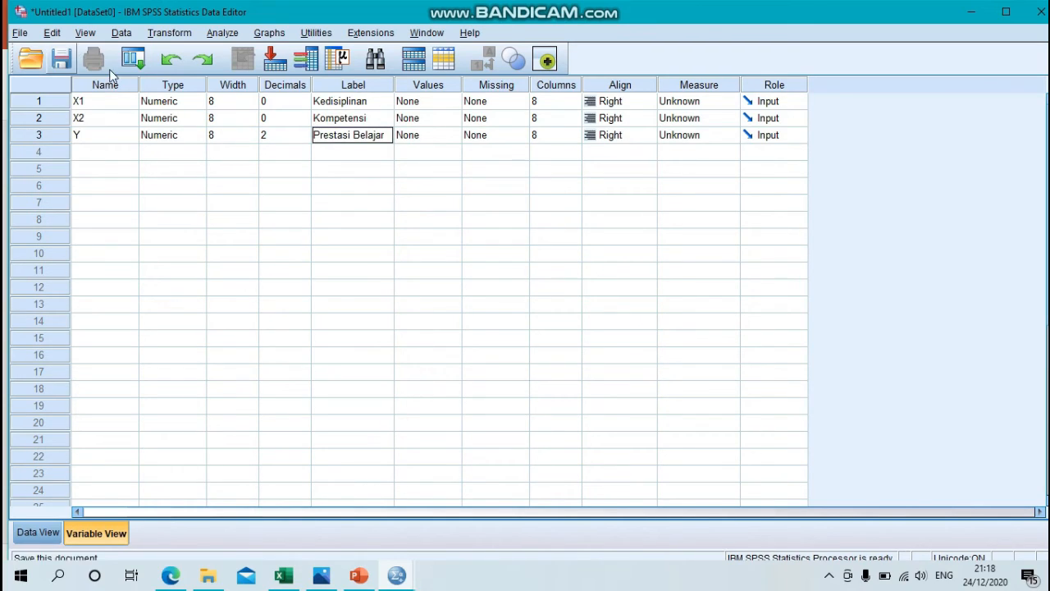
Step: Set the number of decimals for variable Y to 0
{"action": "left_click", "coordinate": [273, 135]}
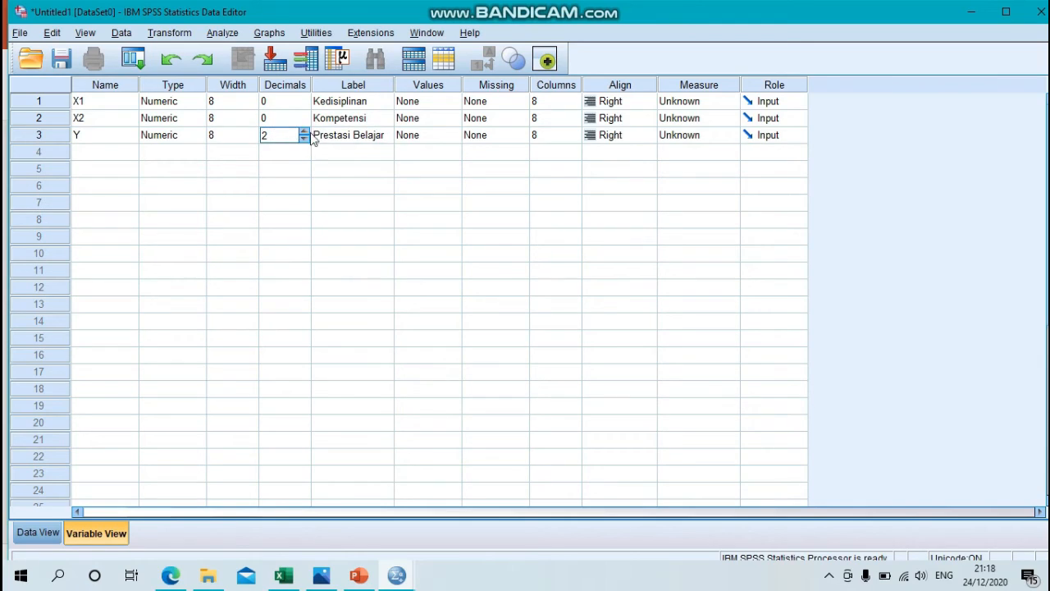
{"action": "left_click", "coordinate": [305, 139]}
{"action": "left_click", "coordinate": [304, 139]}
Step: Set the measurement level of variables X1, X2 and Y to Scale
{"action": "left_click", "coordinate": [704, 101]}
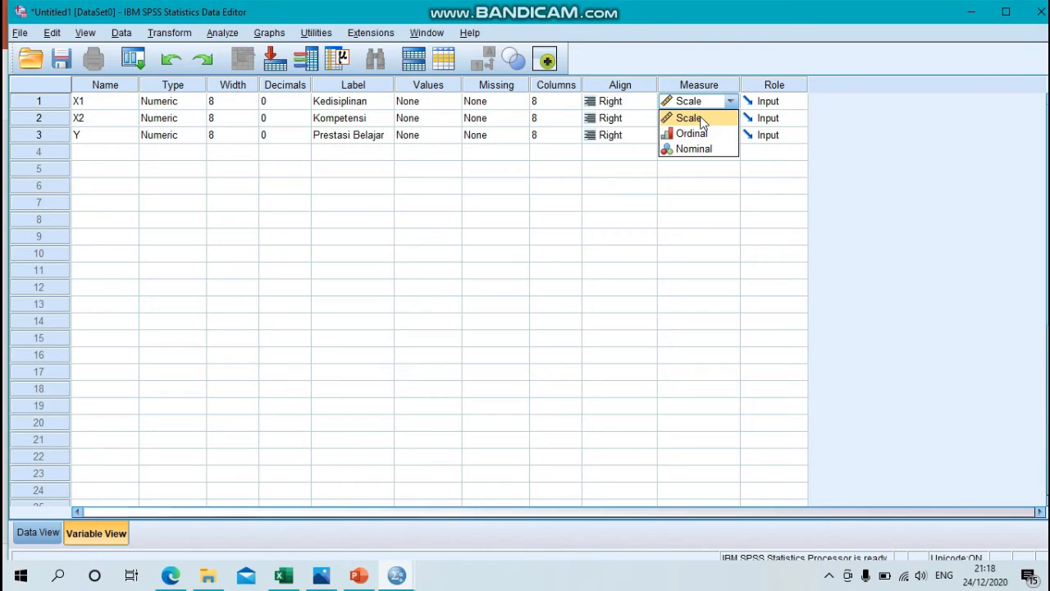
{"action": "left_click", "coordinate": [703, 121]}
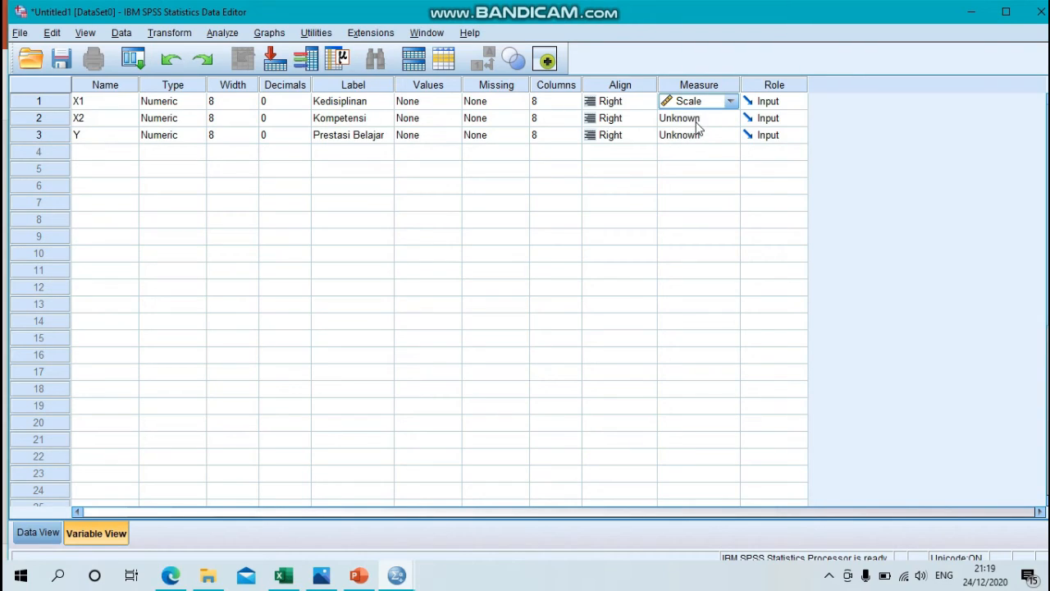
{"action": "left_click", "coordinate": [692, 121]}
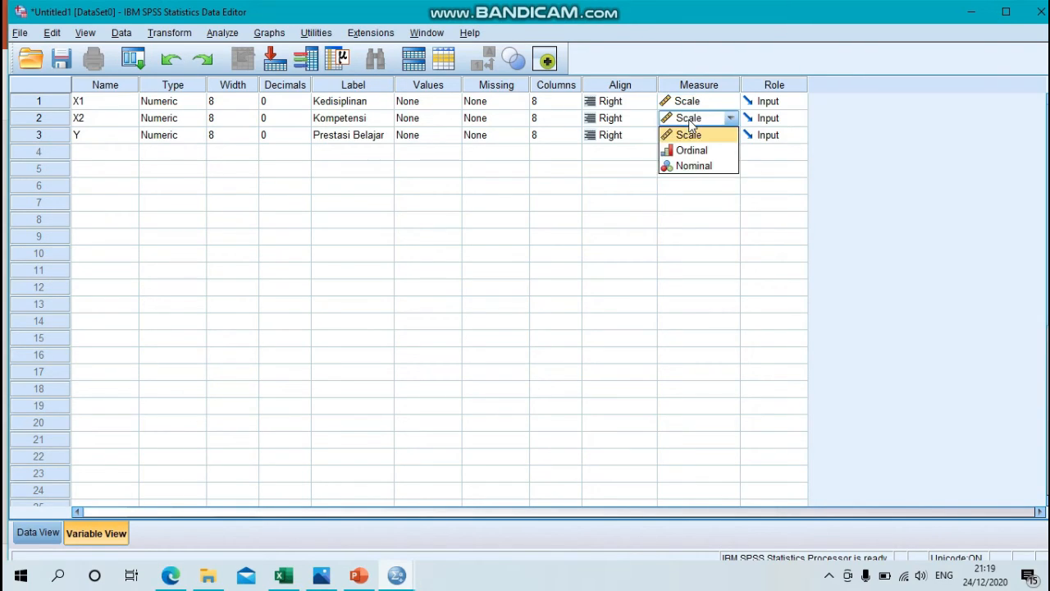
{"action": "left_click", "coordinate": [691, 137]}
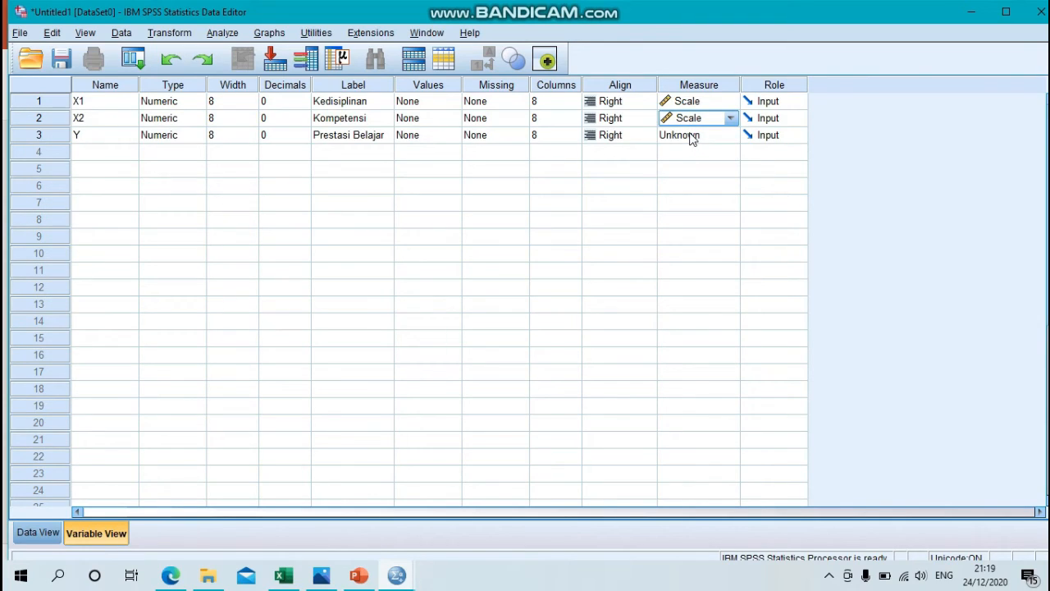
{"action": "left_click", "coordinate": [694, 138]}
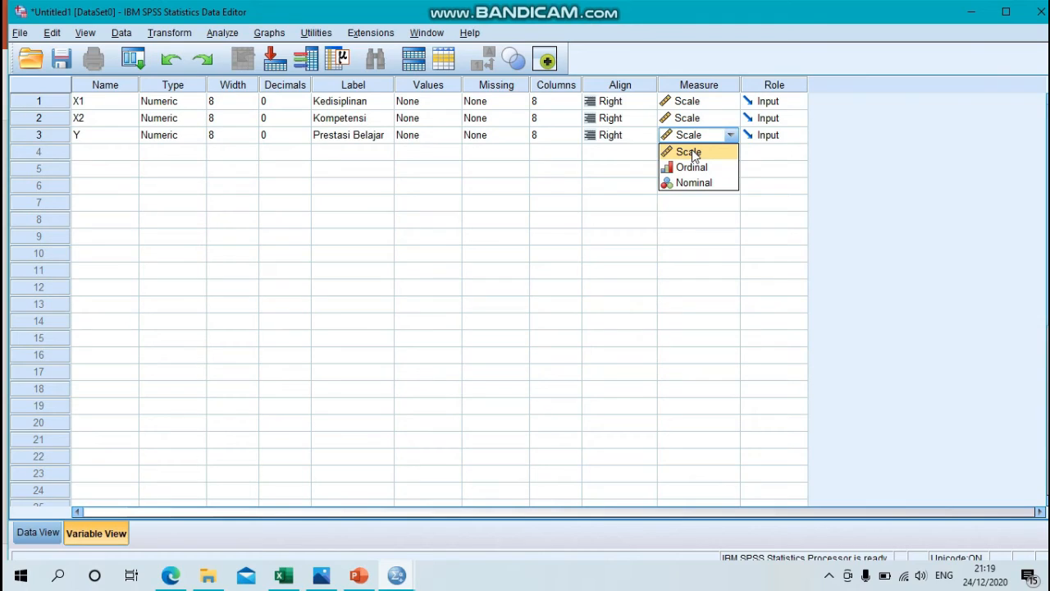
{"action": "left_click", "coordinate": [691, 155]}
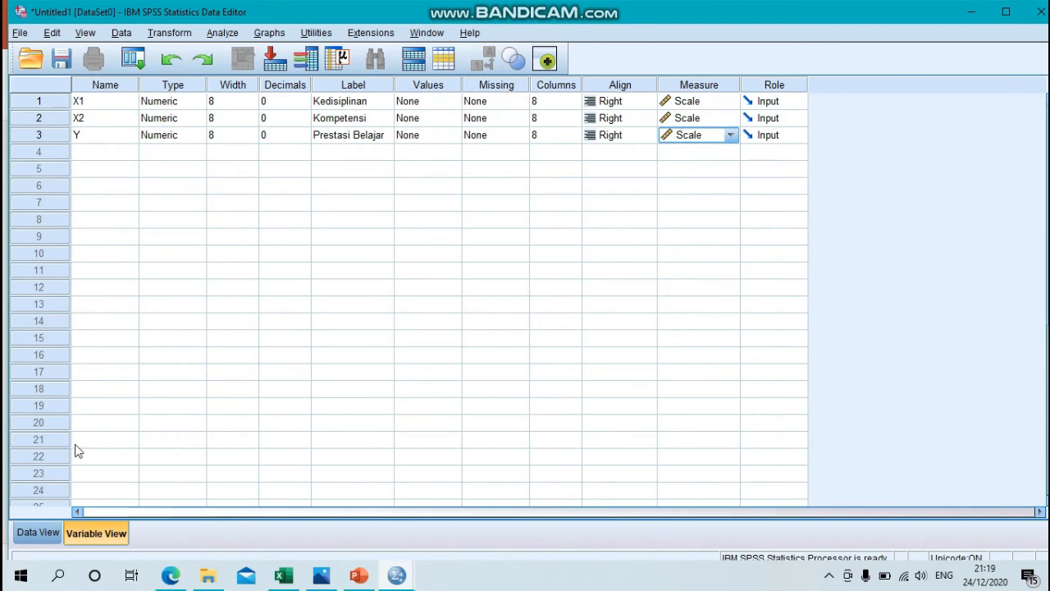
Step: Return to the data grid and select the first case cell under X1
{"action": "left_click", "coordinate": [39, 534]}
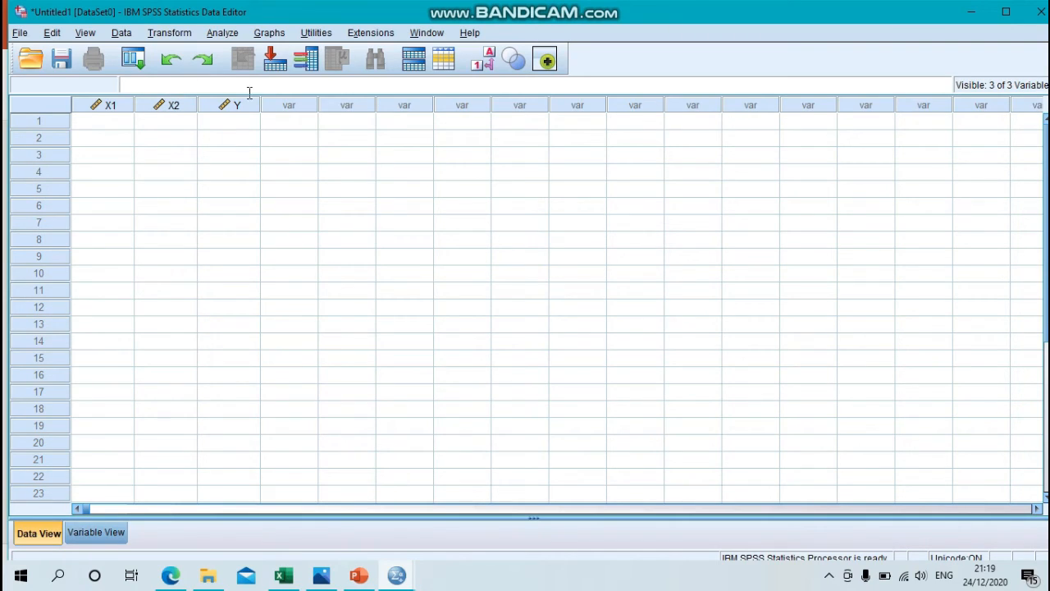
{"action": "left_click", "coordinate": [100, 125]}
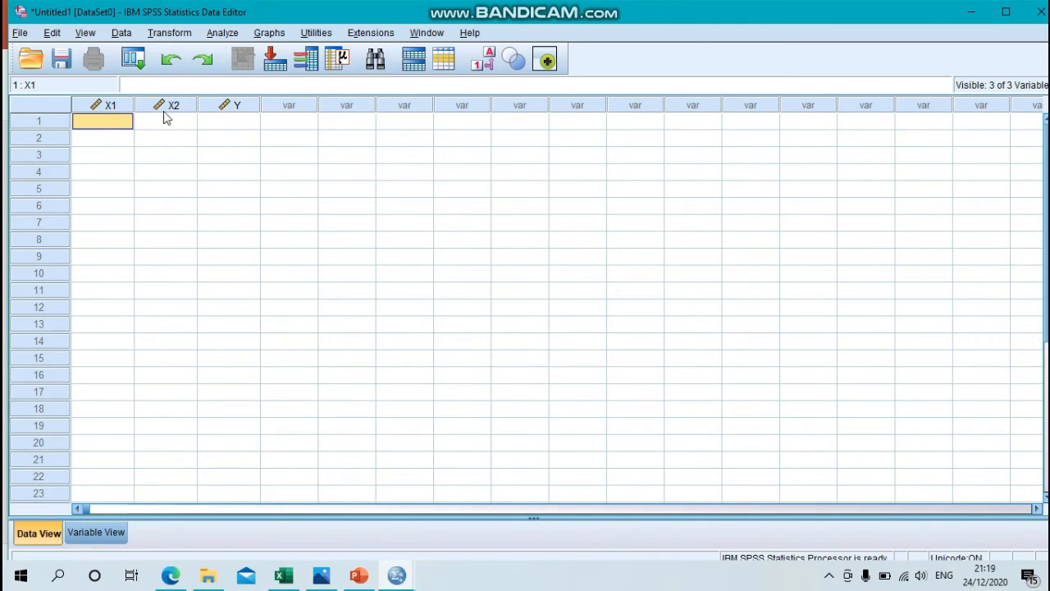
{"action": "mouse_move", "coordinate": [203, 104]}
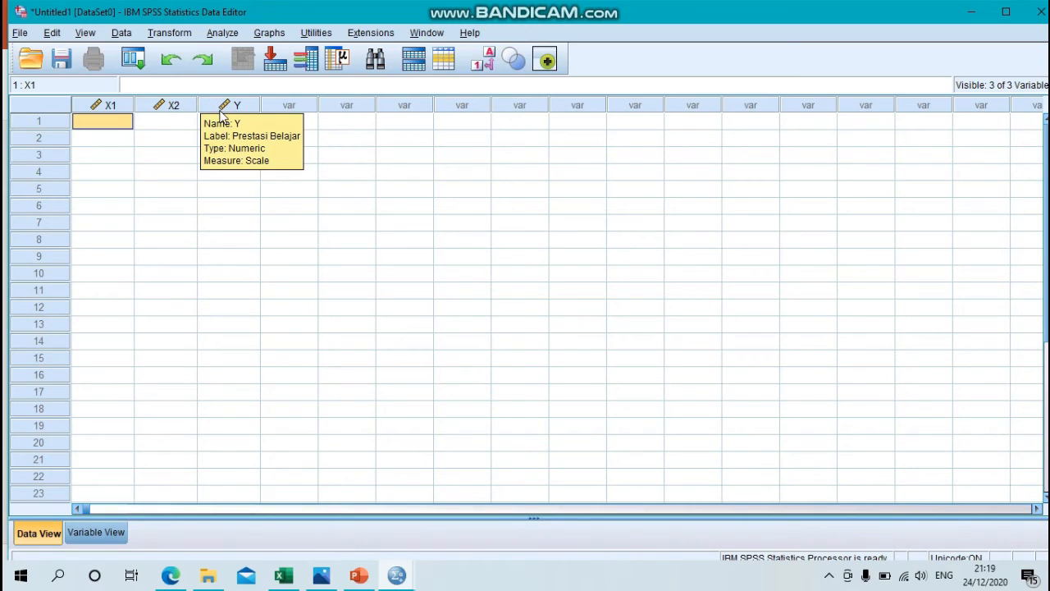
{"action": "mouse_move", "coordinate": [174, 120]}
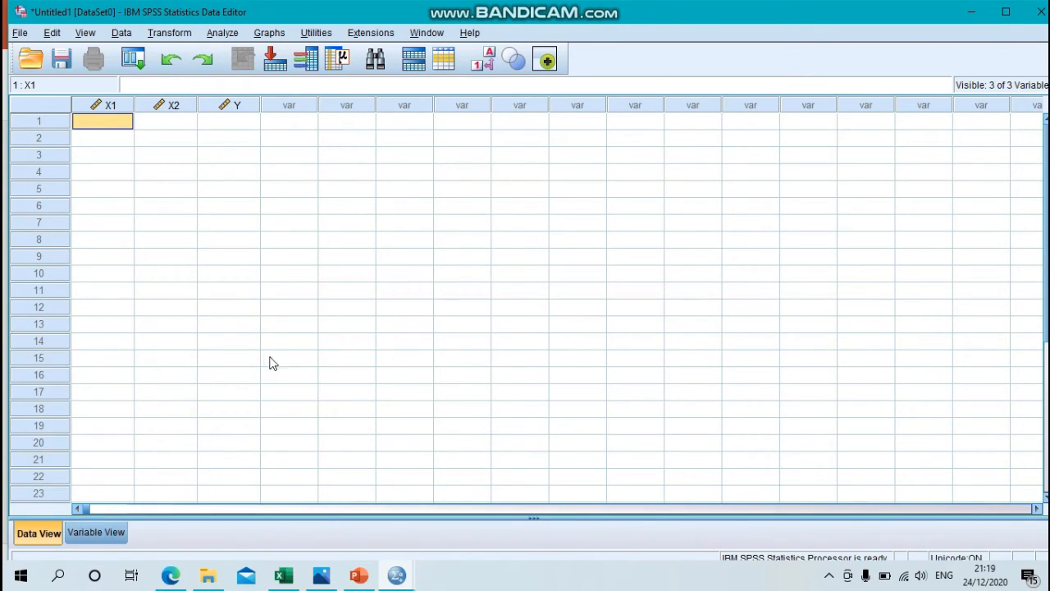
Step: Switch to the Data statistika 2 workbook in Excel, clear the existing range selection and look through all the data rows
{"action": "mouse_move", "coordinate": [284, 575]}
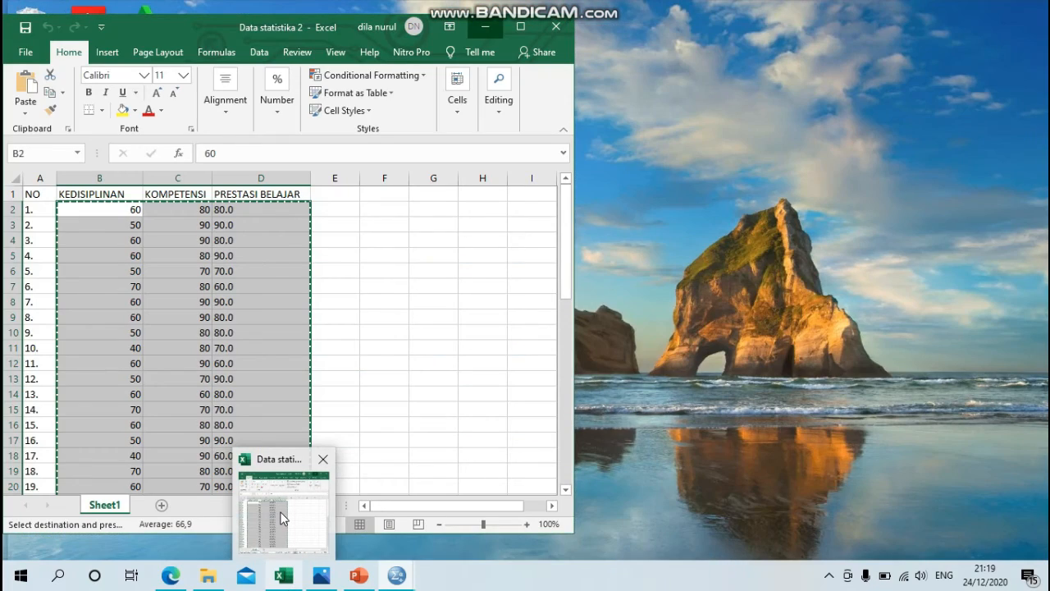
{"action": "left_click", "coordinate": [284, 517]}
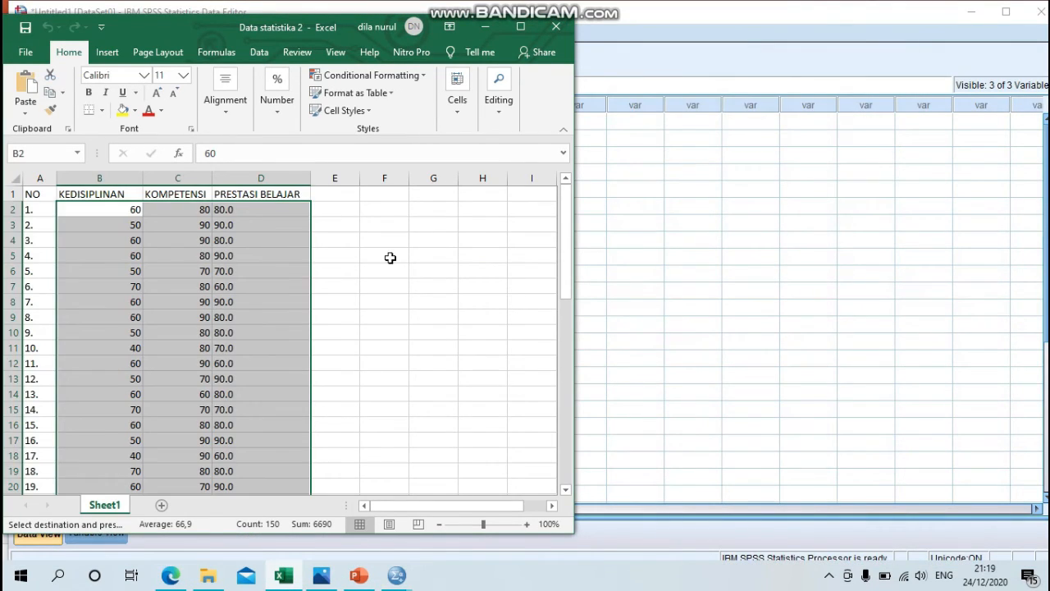
{"action": "left_click", "coordinate": [385, 258]}
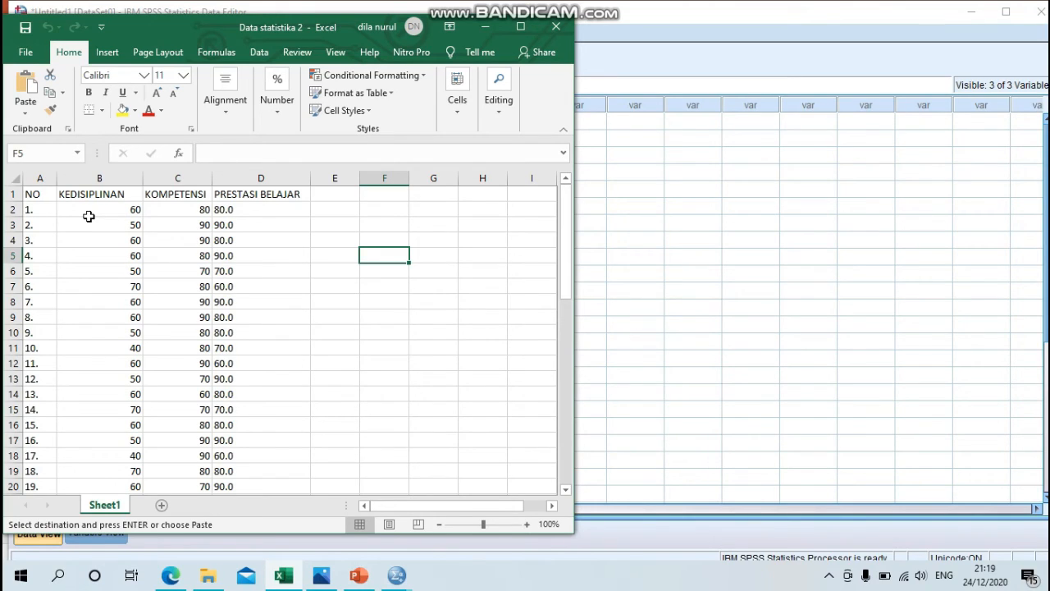
{"action": "scroll", "coordinate": [88, 216], "scroll_direction": "down", "scroll_amount": 10}
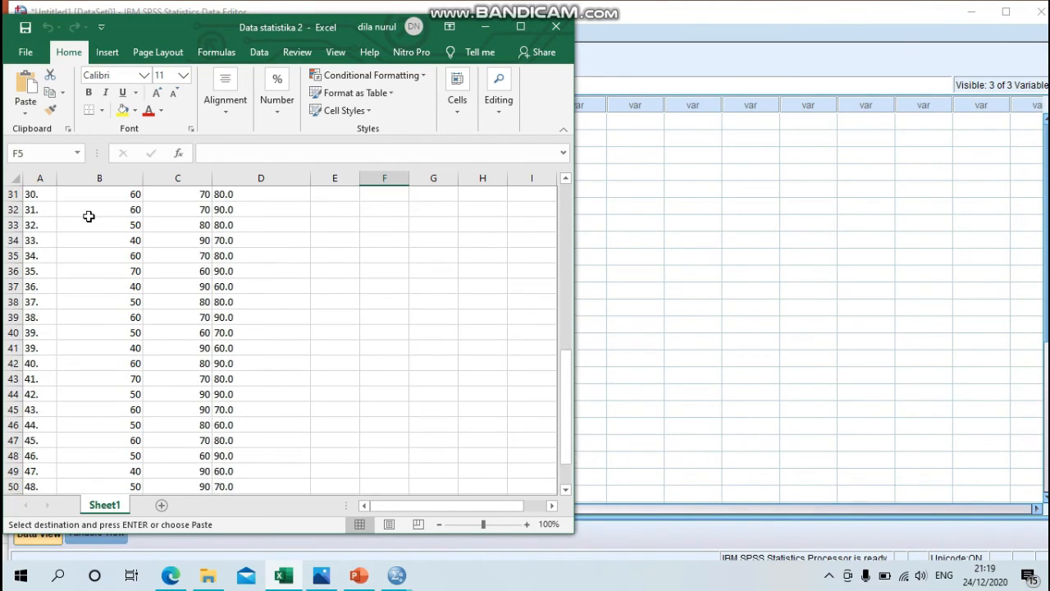
{"action": "scroll", "coordinate": [88, 216], "scroll_direction": "down", "scroll_amount": 1}
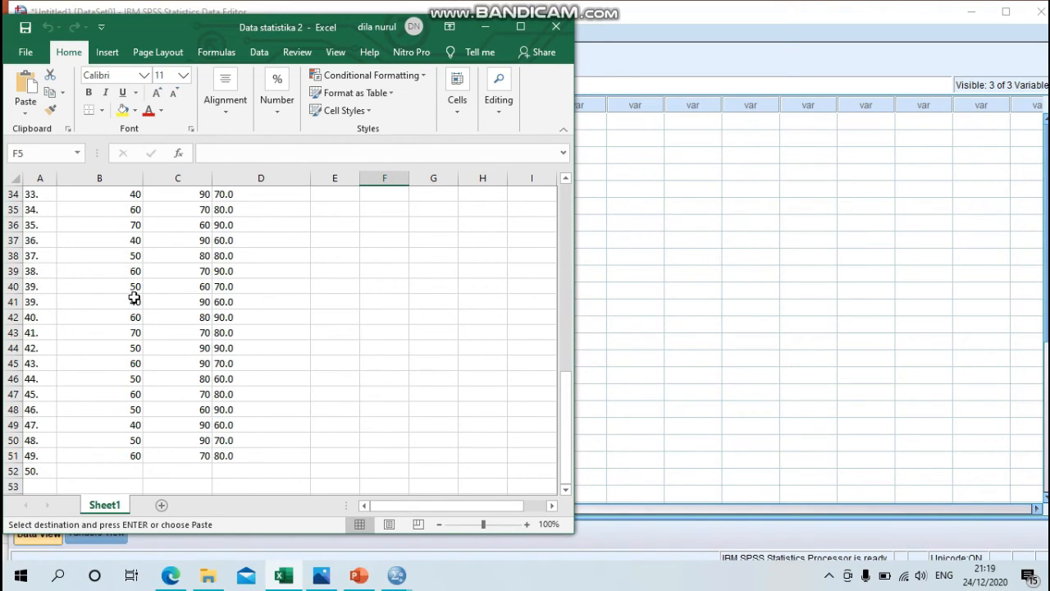
{"action": "scroll", "coordinate": [131, 297], "scroll_direction": "up", "scroll_amount": 11}
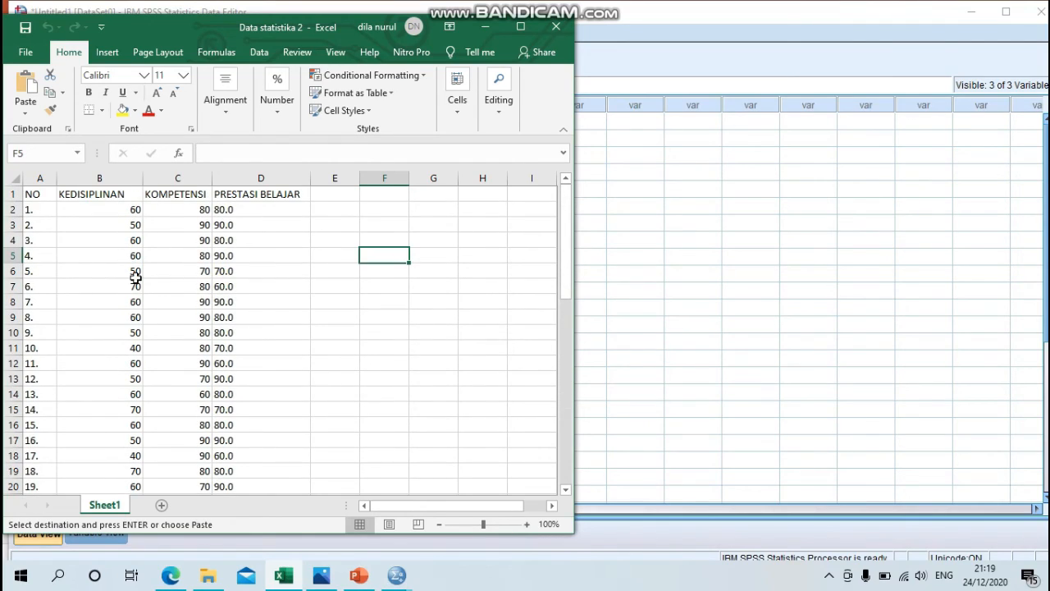
Step: Select the Kedisiplinan, Kompetensi and Prestasi Belajar values in B2:D51 and copy them
{"action": "left_click", "coordinate": [98, 212]}
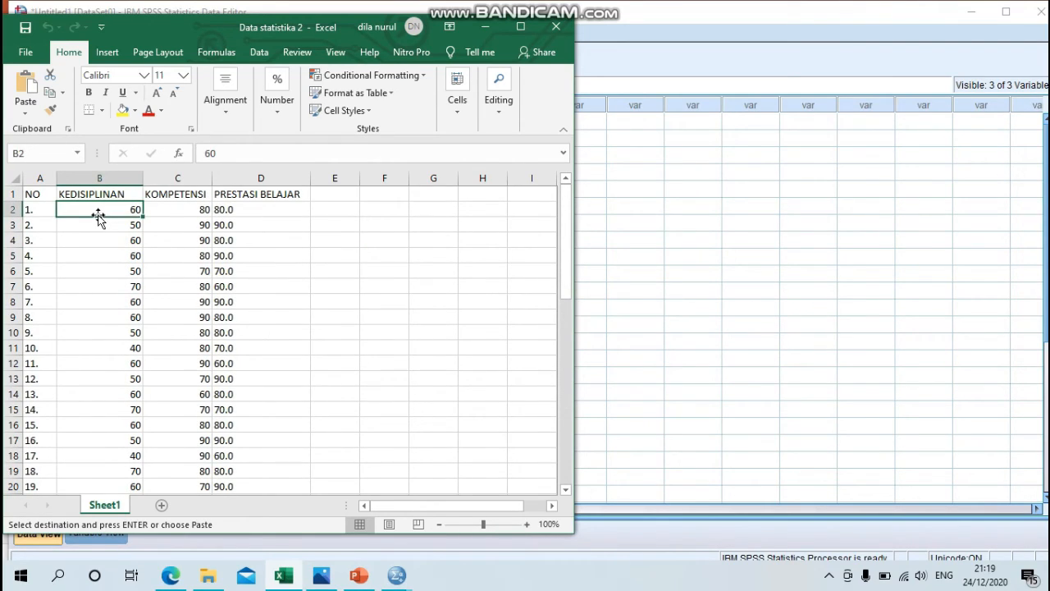
{"action": "key", "text": "shift+Right"}
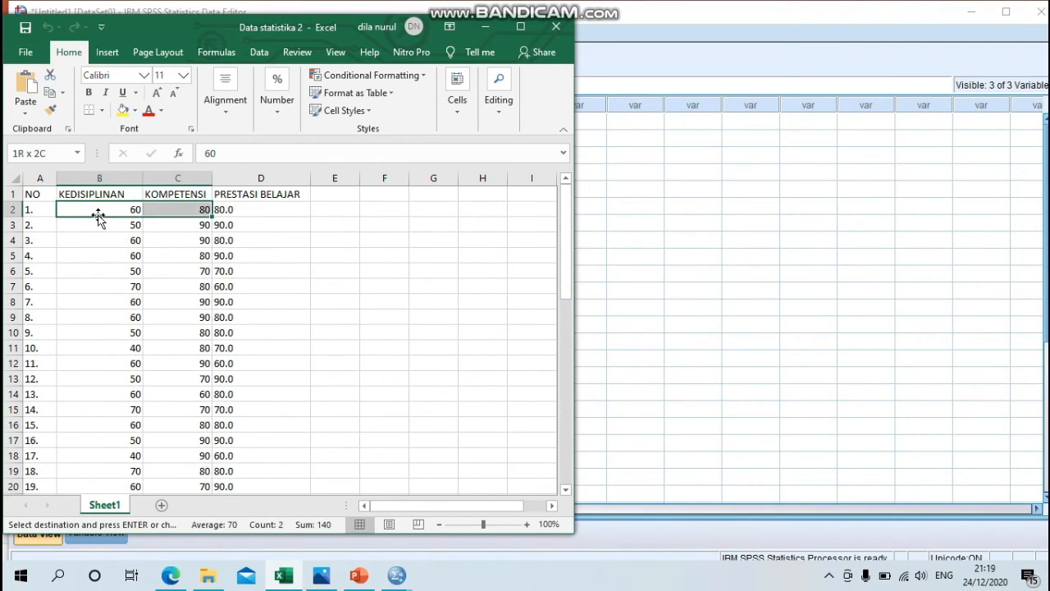
{"action": "key", "text": "shift+Right"}
{"action": "key", "text": "shift+Down"}
{"action": "key", "text": "shift+Down"}
{"action": "key", "text": "shift+Down"}
{"action": "key", "text": "shift+Down"}
{"action": "key", "text": "shift+Down"}
{"action": "key", "text": "shift+Down"}
{"action": "key", "text": "shift+Down"}
{"action": "key", "text": "shift+Down"}
{"action": "key", "text": "shift+Down"}
{"action": "key", "text": "shift+Down"}
{"action": "key", "text": "shift+Down"}
{"action": "key", "text": "shift+Down"}
{"action": "key", "text": "shift+Down"}
{"action": "key", "text": "shift+Down"}
{"action": "key", "text": "shift+Down"}
{"action": "key", "text": "shift+Down"}
{"action": "key", "text": "shift+Down"}
{"action": "key", "text": "shift+Down"}
{"action": "key", "text": "shift+Down"}
{"action": "key", "text": "shift+Down"}
{"action": "key", "text": "shift+Down"}
{"action": "key", "text": "shift+Down"}
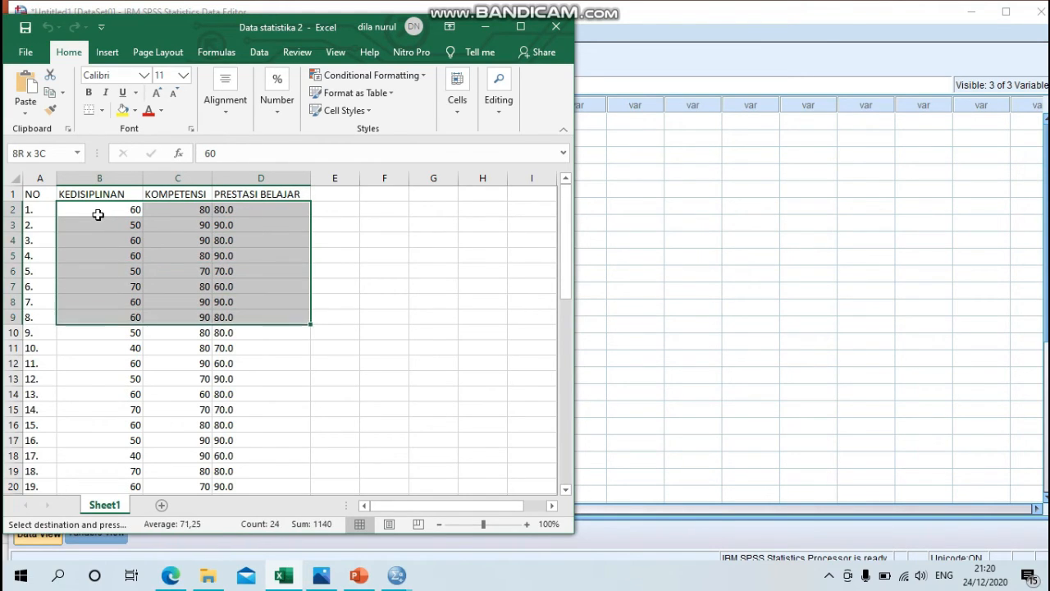
{"action": "key", "text": "shift+Down"}
{"action": "key", "text": "shift+Down"}
{"action": "key", "text": "shift+Down"}
{"action": "key", "text": "shift+Down"}
{"action": "key", "text": "shift+Down"}
{"action": "key", "text": "shift+Down"}
{"action": "key", "text": "shift+Down"}
{"action": "key", "text": "shift+Down"}
{"action": "key", "text": "shift+Down"}
{"action": "key", "text": "shift+Down"}
{"action": "key", "text": "shift+Down"}
{"action": "key", "text": "shift+Down"}
{"action": "key", "text": "shift+Down"}
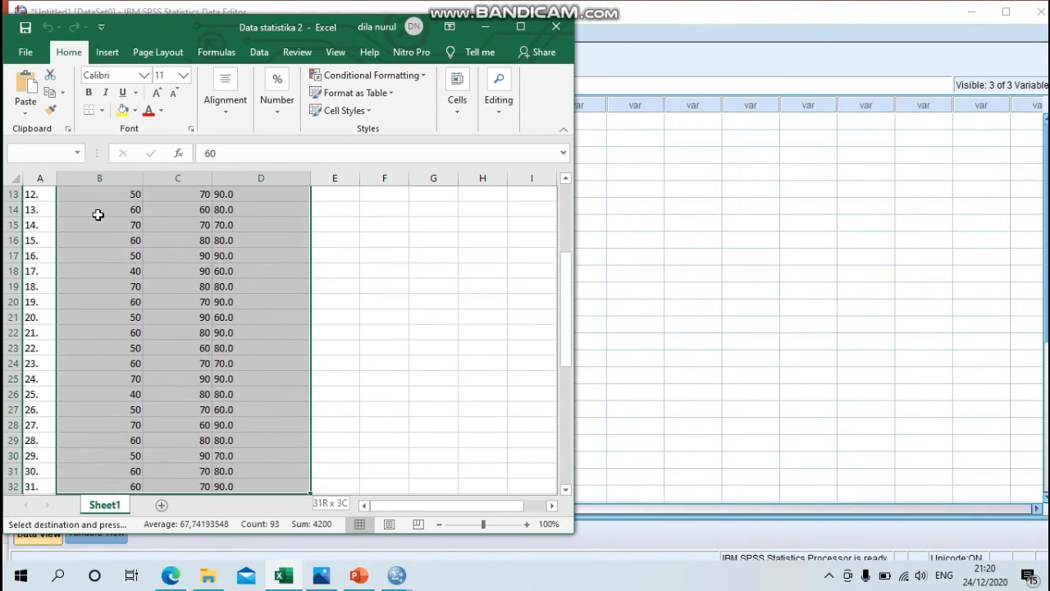
{"action": "key", "text": "shift+Down"}
{"action": "key", "text": "shift+Down"}
{"action": "key", "text": "shift+Down"}
{"action": "key", "text": "shift+Down"}
{"action": "key", "text": "shift+Down"}
{"action": "key", "text": "shift+Down"}
{"action": "key", "text": "shift+Down"}
{"action": "key", "text": "shift+Down"}
{"action": "key", "text": "shift+Down"}
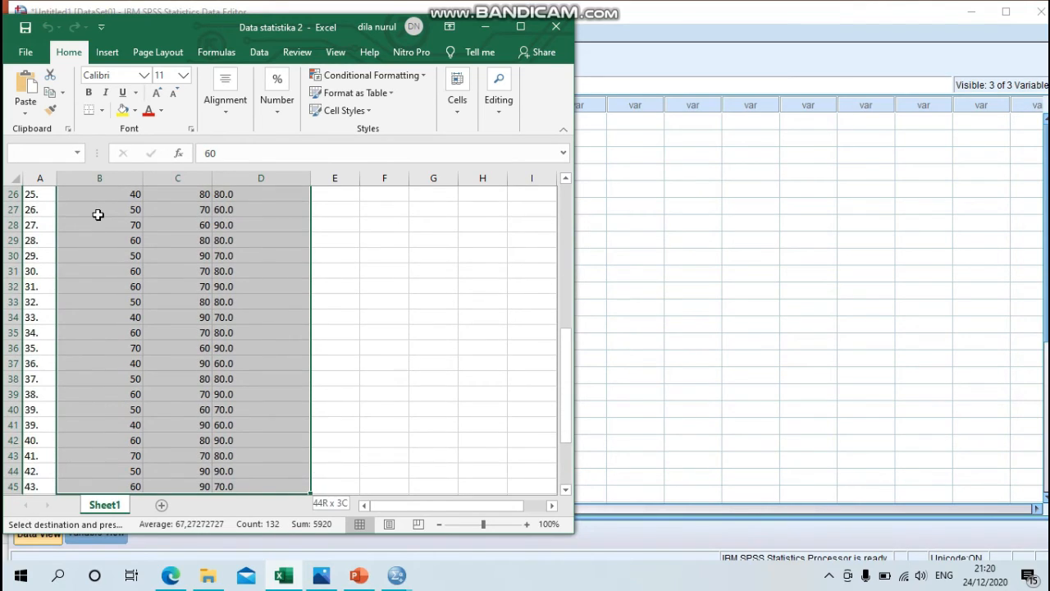
{"action": "key", "text": "shift+Down"}
{"action": "key", "text": "shift+Down"}
{"action": "key", "text": "shift+Down"}
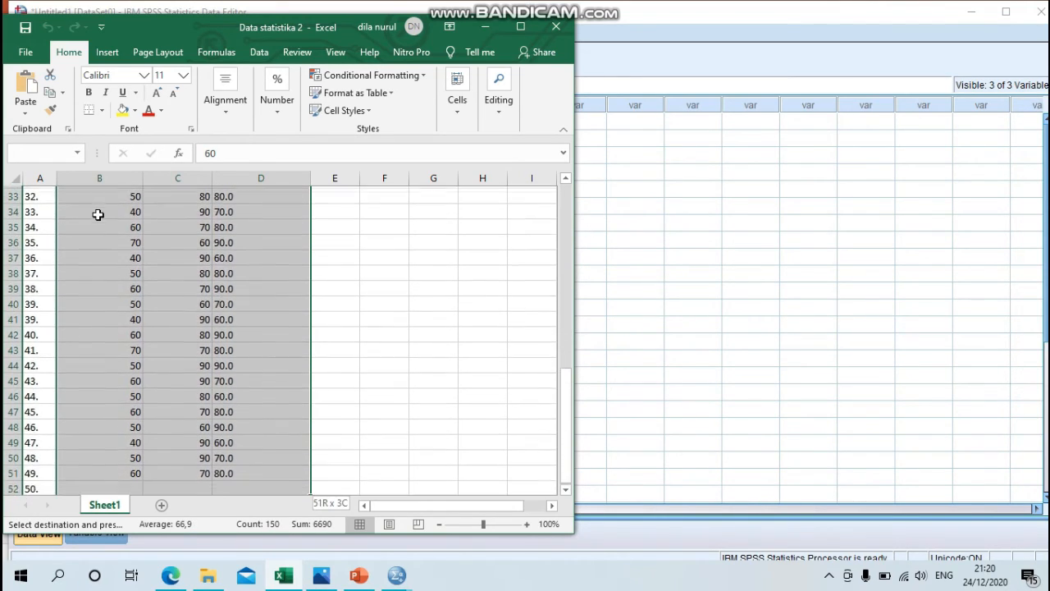
{"action": "key", "text": "shift+Up"}
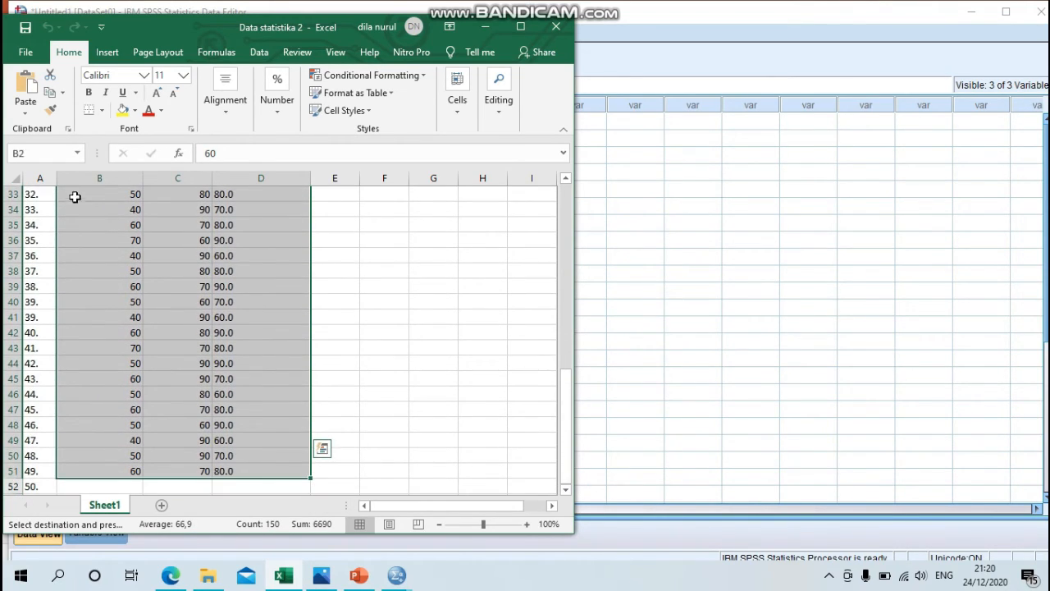
{"action": "left_click", "coordinate": [51, 101]}
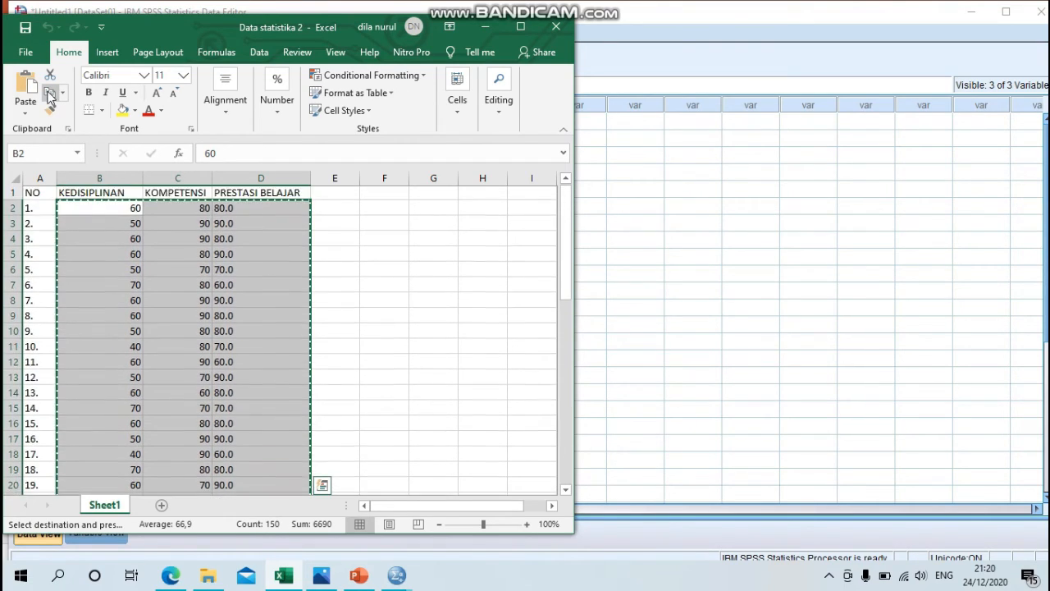
Step: Switch back to the SPSS Data Editor, paste the copied values from the first X1 case onward and look through the filled cases
{"action": "left_click", "coordinate": [486, 27]}
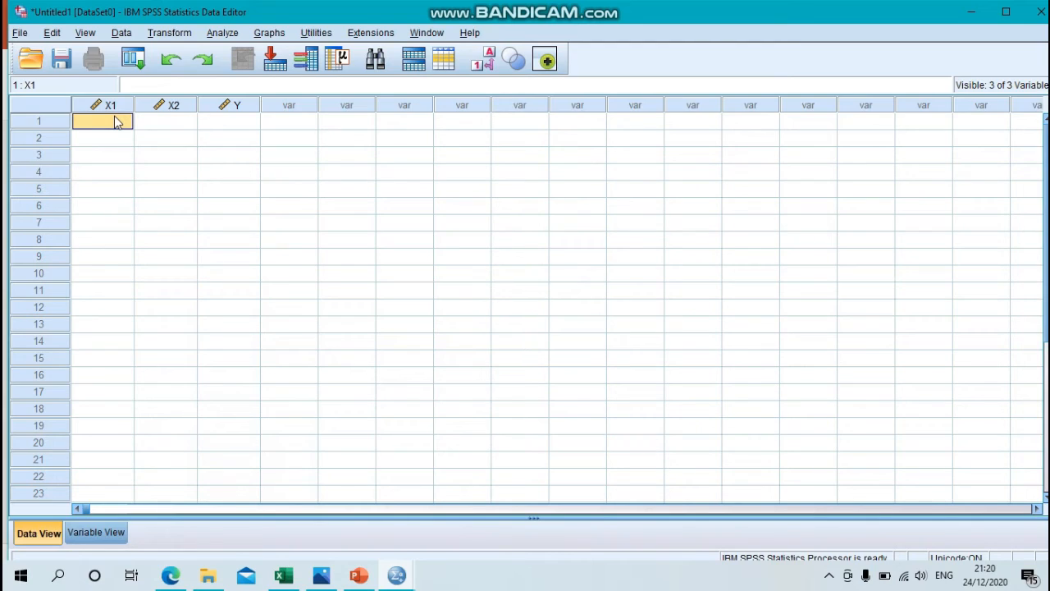
{"action": "key", "text": "ctrl+v"}
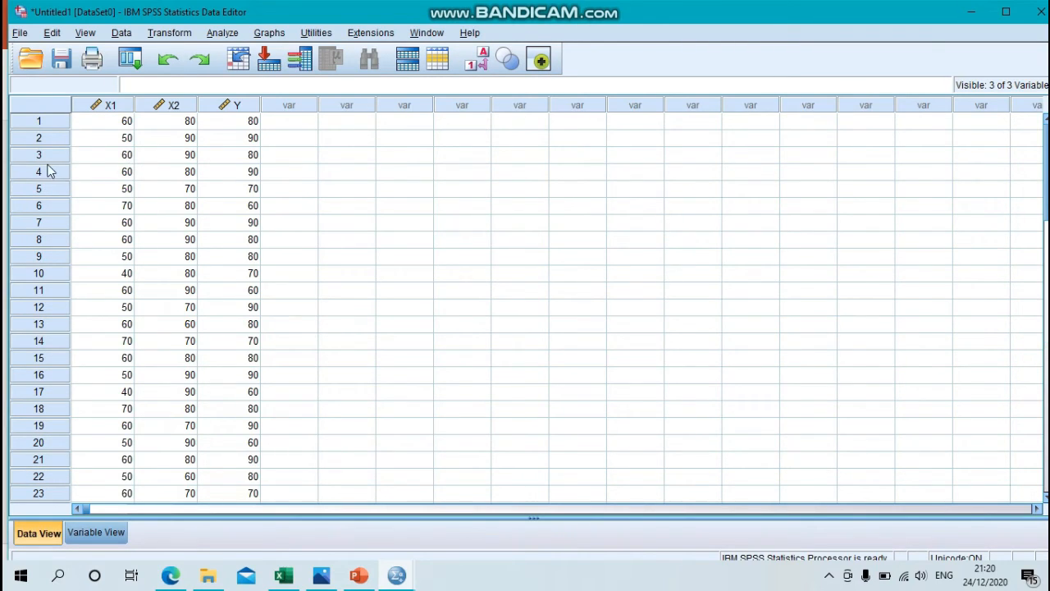
{"action": "scroll", "coordinate": [117, 162], "scroll_direction": "down", "scroll_amount": 4}
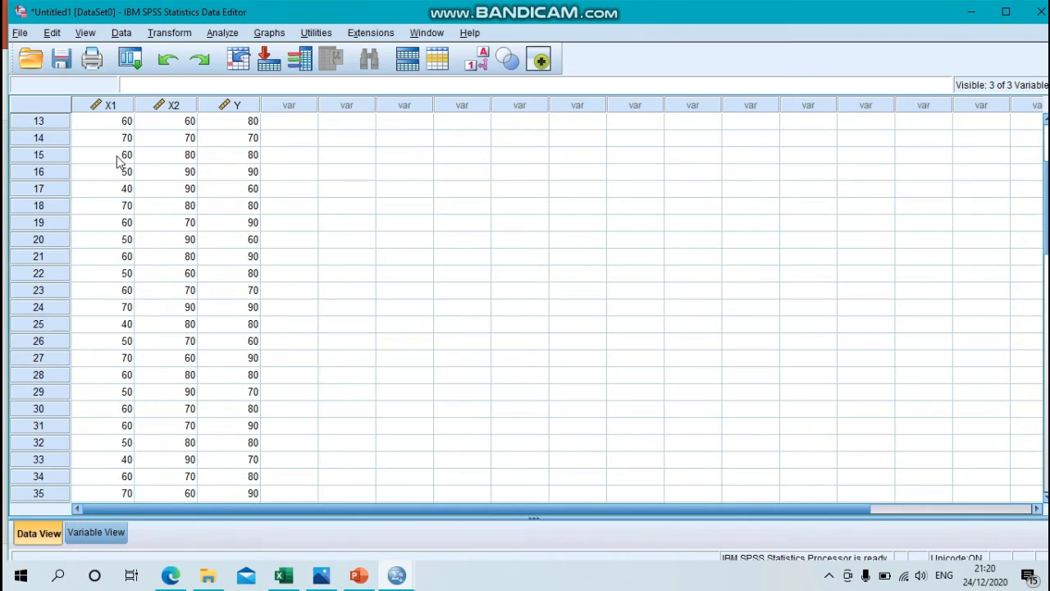
{"action": "scroll", "coordinate": [117, 161], "scroll_direction": "down", "scroll_amount": 1}
{"action": "scroll", "coordinate": [117, 162], "scroll_direction": "down", "scroll_amount": 2}
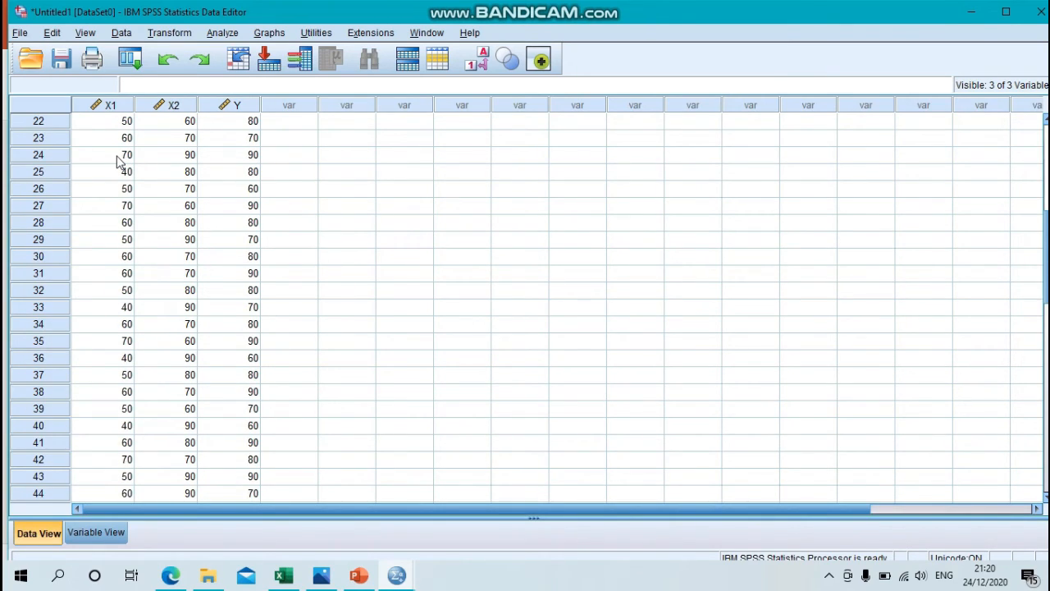
{"action": "scroll", "coordinate": [117, 161], "scroll_direction": "down", "scroll_amount": 2}
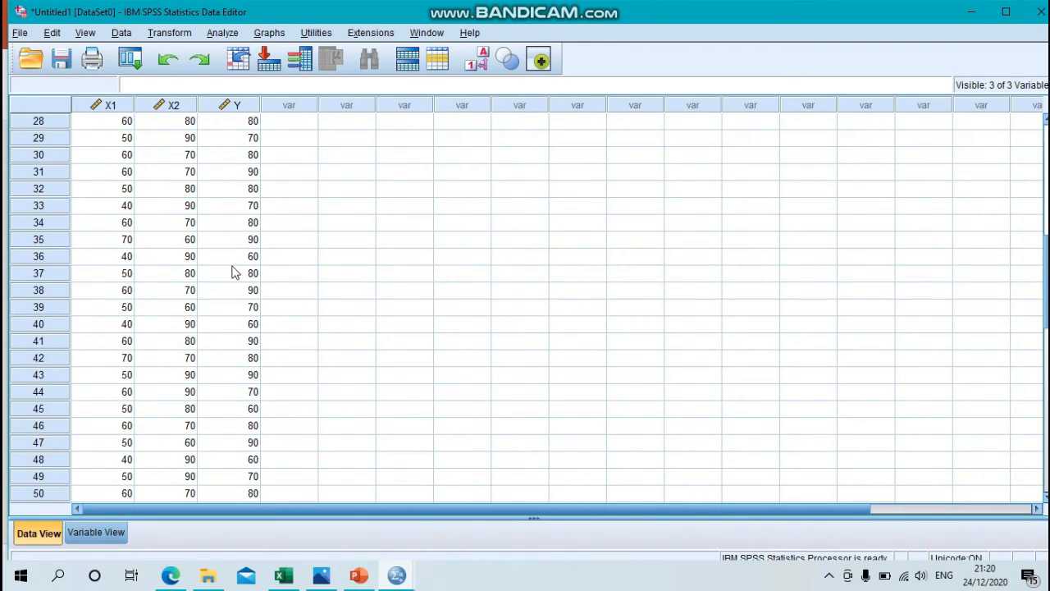
{"action": "scroll", "coordinate": [237, 258], "scroll_direction": "up", "scroll_amount": 3}
{"action": "scroll", "coordinate": [238, 258], "scroll_direction": "up", "scroll_amount": 4}
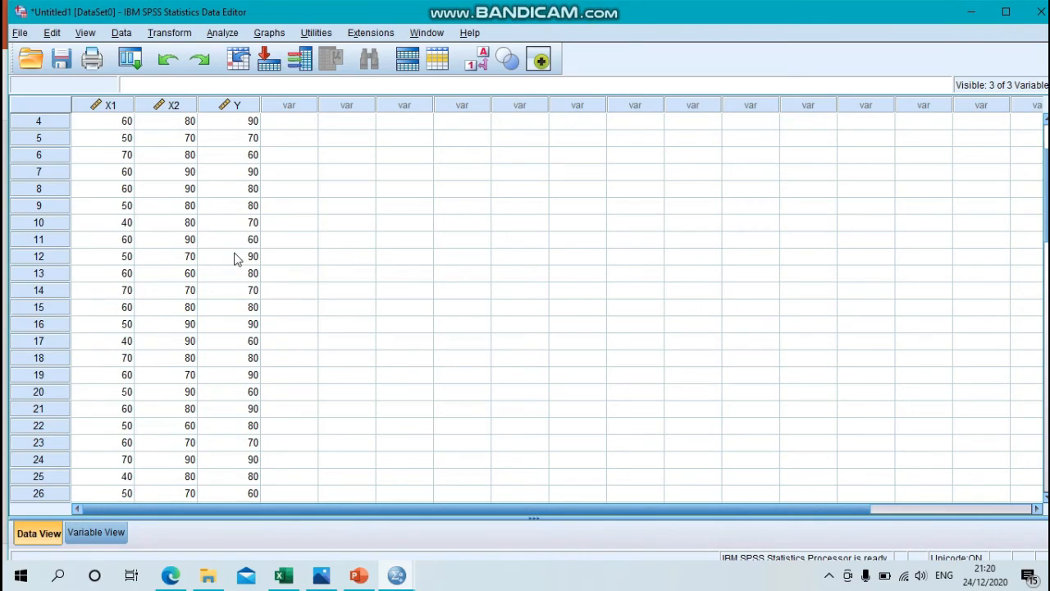
{"action": "scroll", "coordinate": [237, 258], "scroll_direction": "up", "scroll_amount": 1}
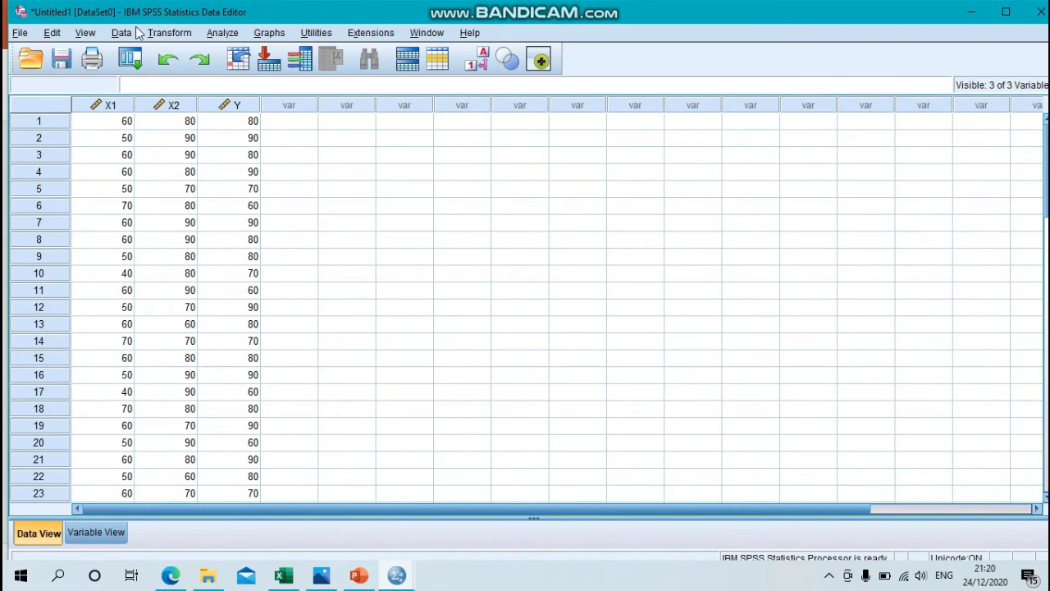
Step: Start a Linear Regression analysis and assign Prestasi Belajar [Y] as the dependent variable
{"action": "left_click", "coordinate": [232, 35]}
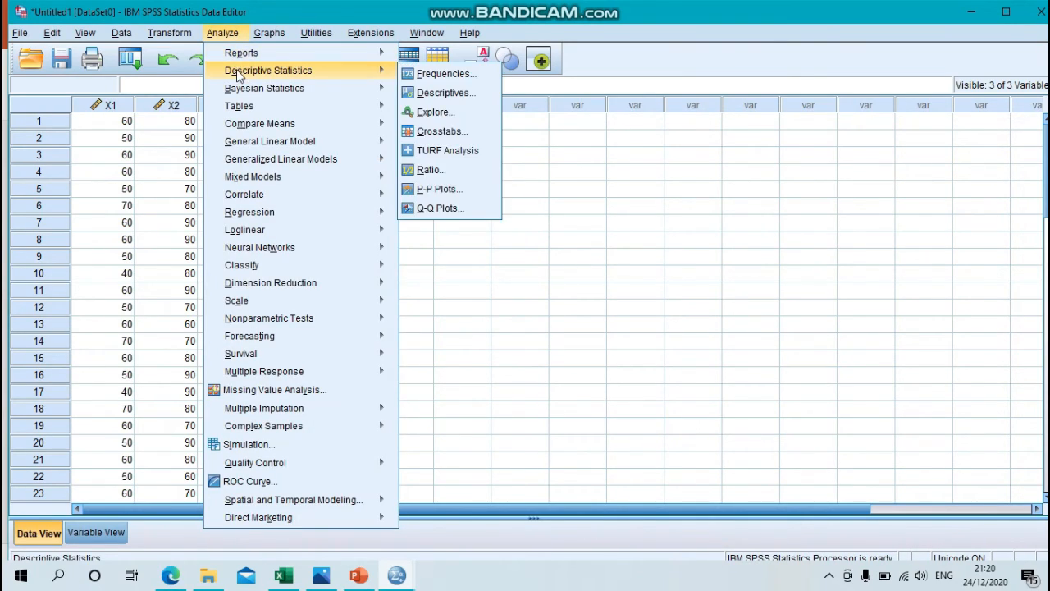
{"action": "mouse_move", "coordinate": [250, 164]}
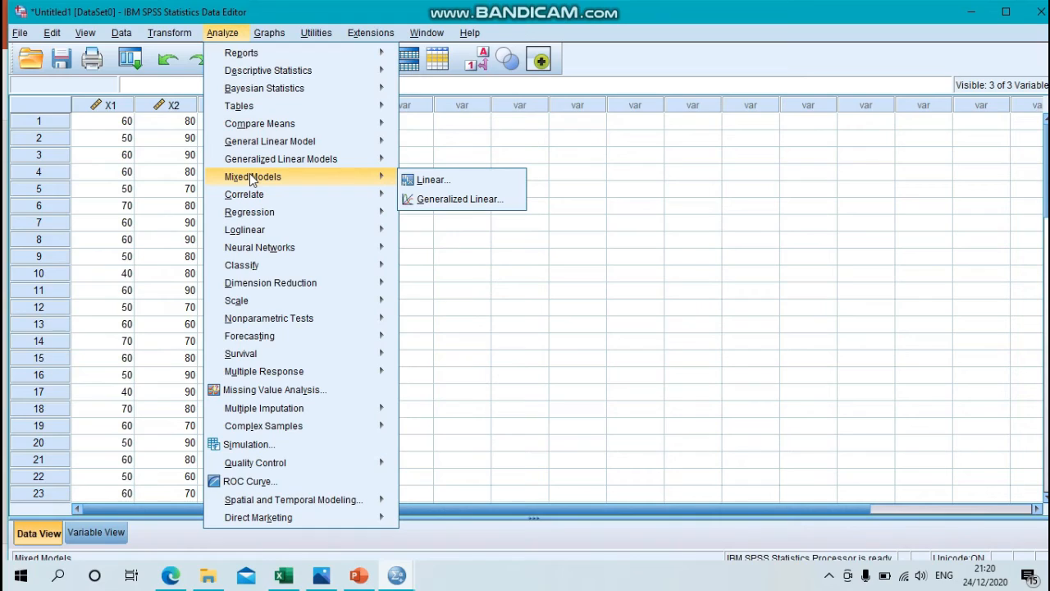
{"action": "mouse_move", "coordinate": [262, 215]}
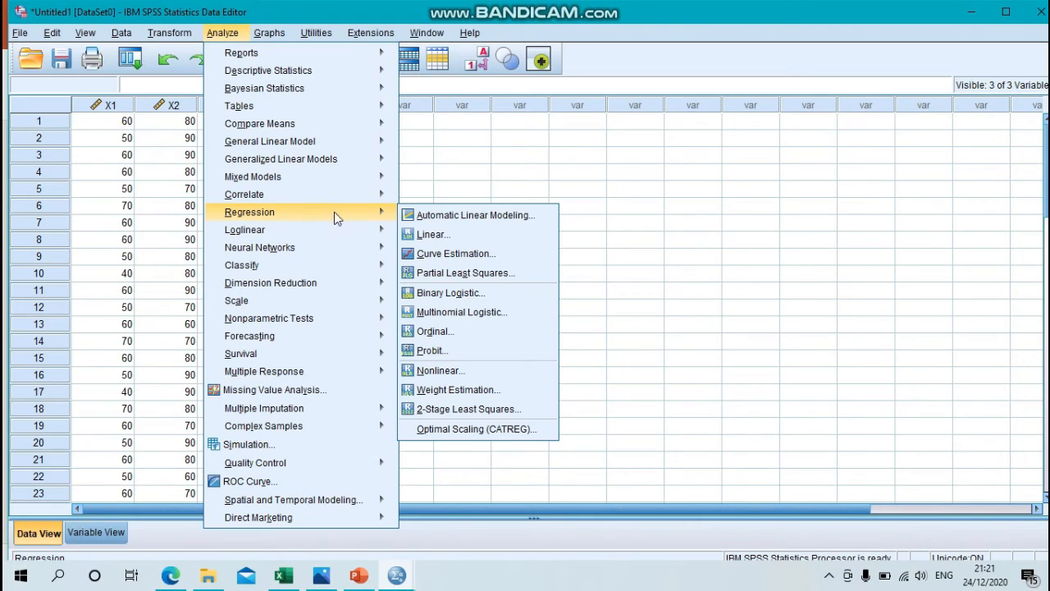
{"action": "left_click", "coordinate": [421, 235]}
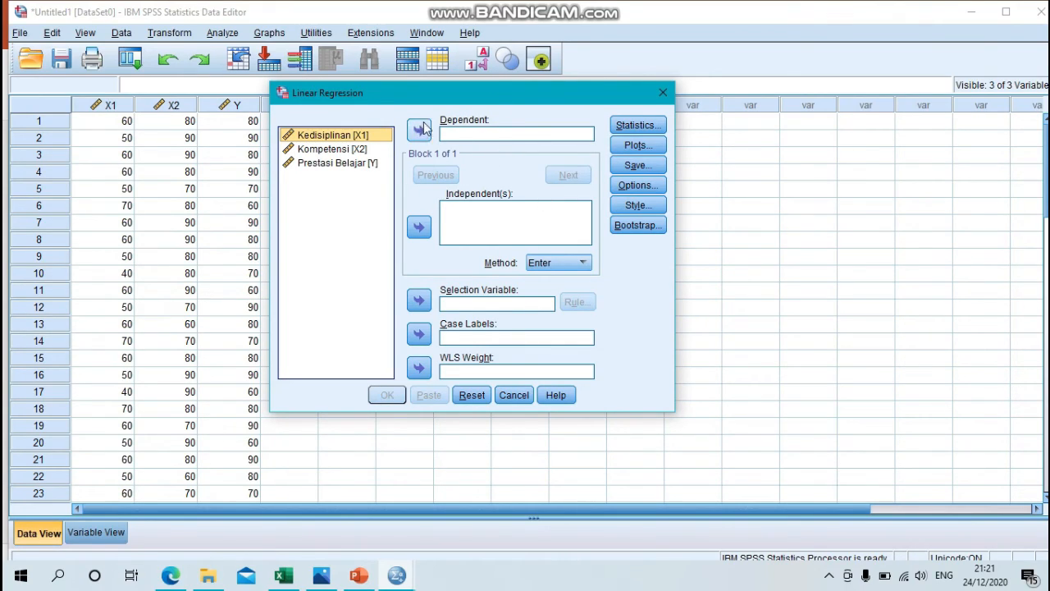
{"action": "left_click", "coordinate": [357, 163]}
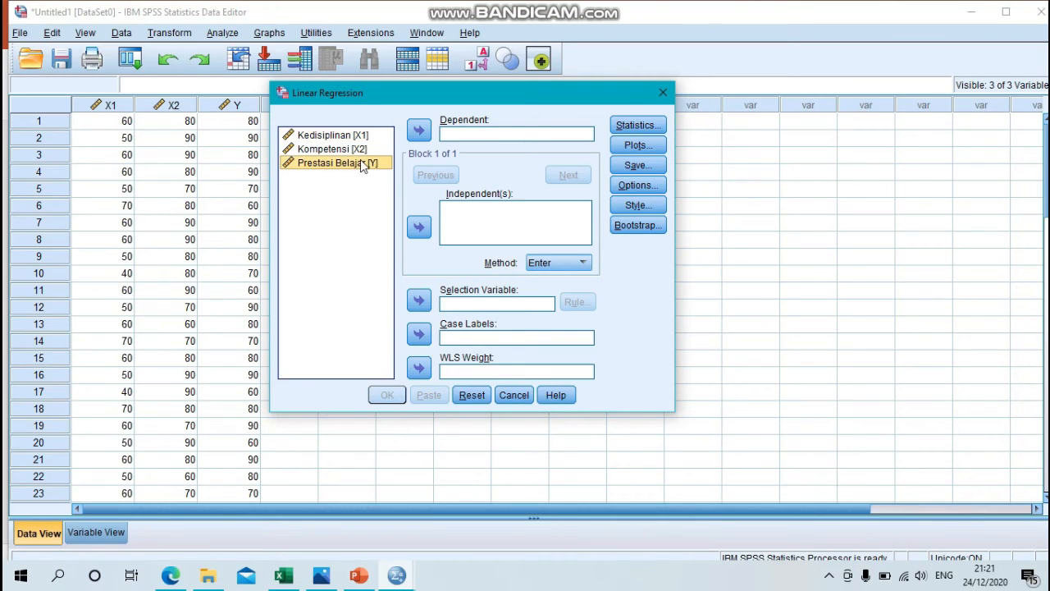
{"action": "left_click", "coordinate": [420, 129]}
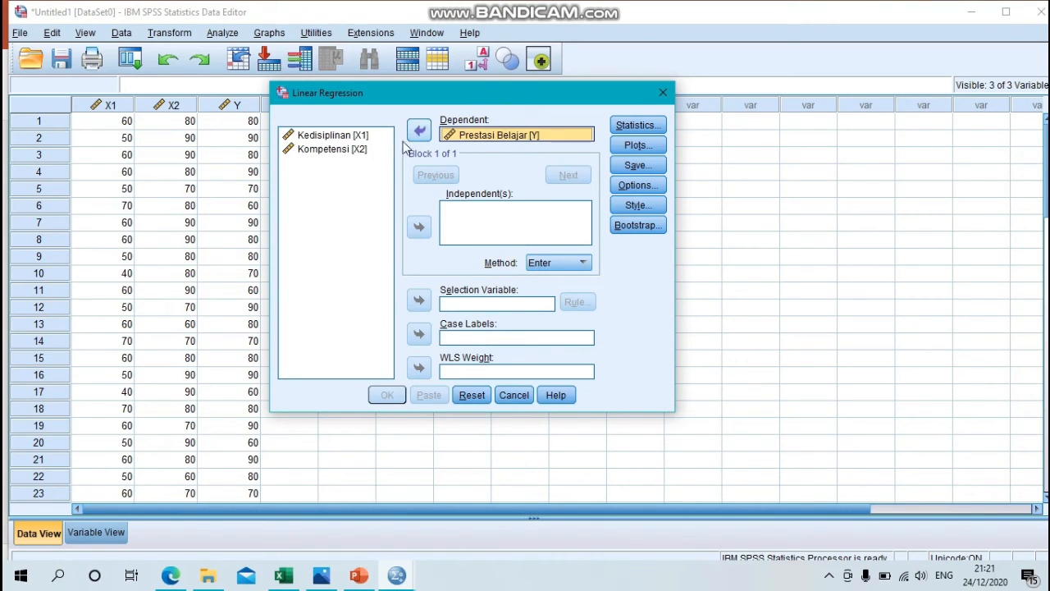
Step: Add Kedisiplinan [X1] and Kompetensi [X2] as independent variables with the Enter method and run the regression
{"action": "left_click", "coordinate": [329, 137]}
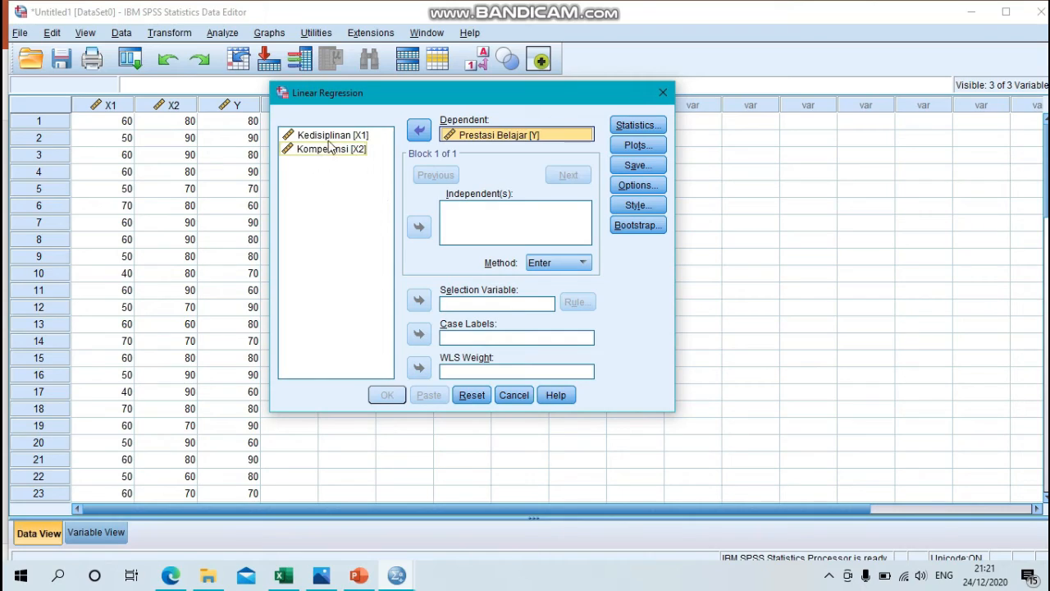
{"action": "left_click", "coordinate": [328, 139]}
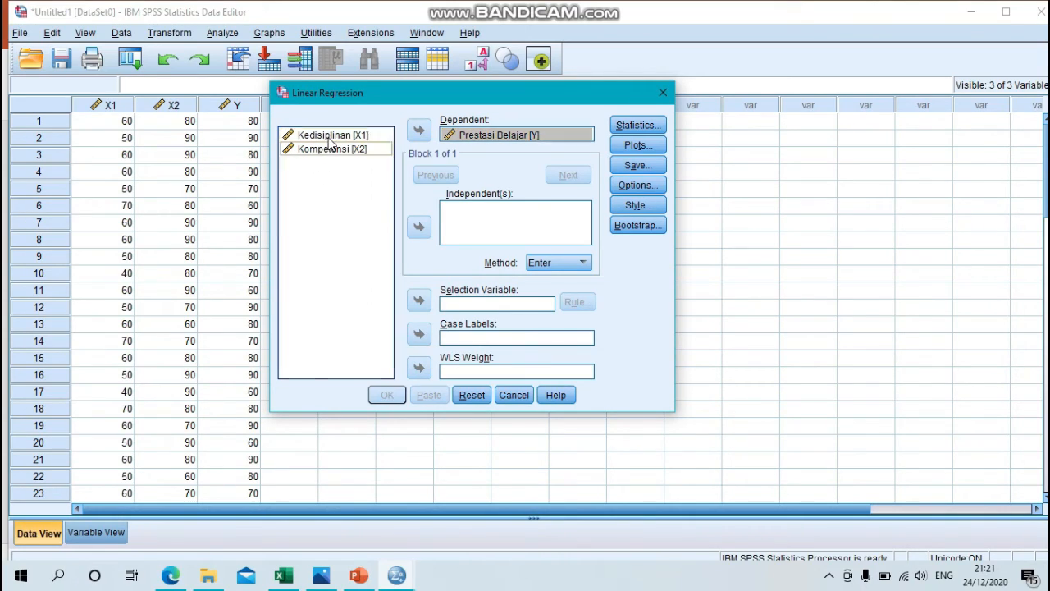
{"action": "left_click", "coordinate": [419, 230]}
{"action": "left_click", "coordinate": [333, 151]}
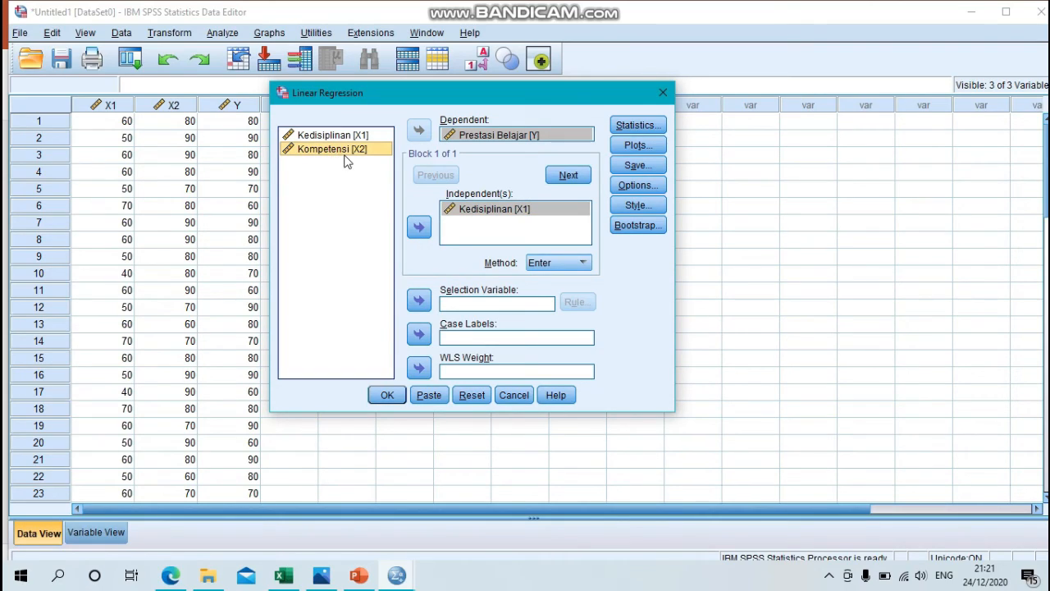
{"action": "left_click", "coordinate": [420, 230]}
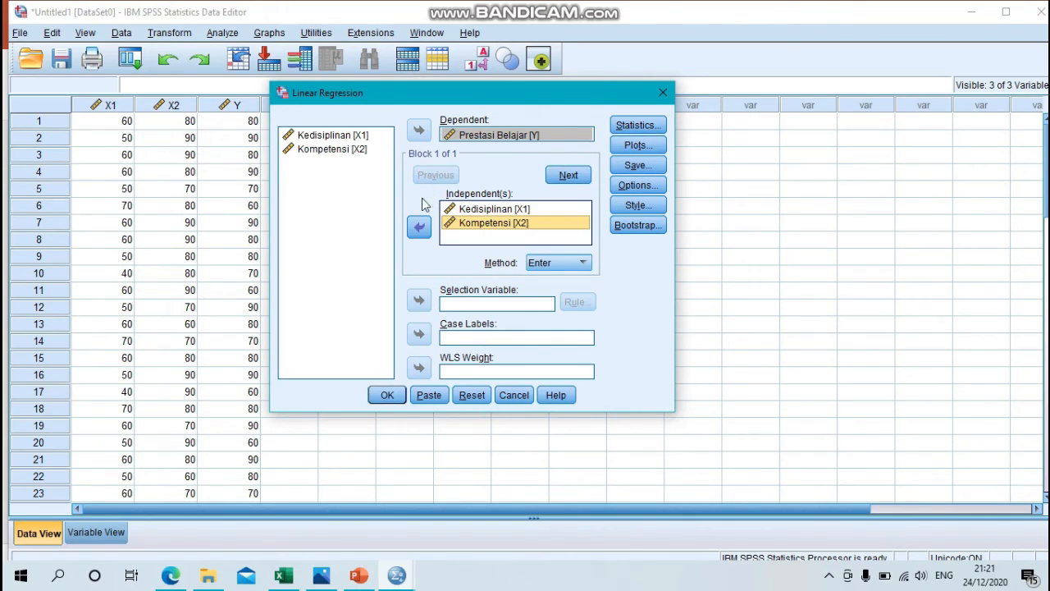
{"action": "left_click", "coordinate": [385, 395]}
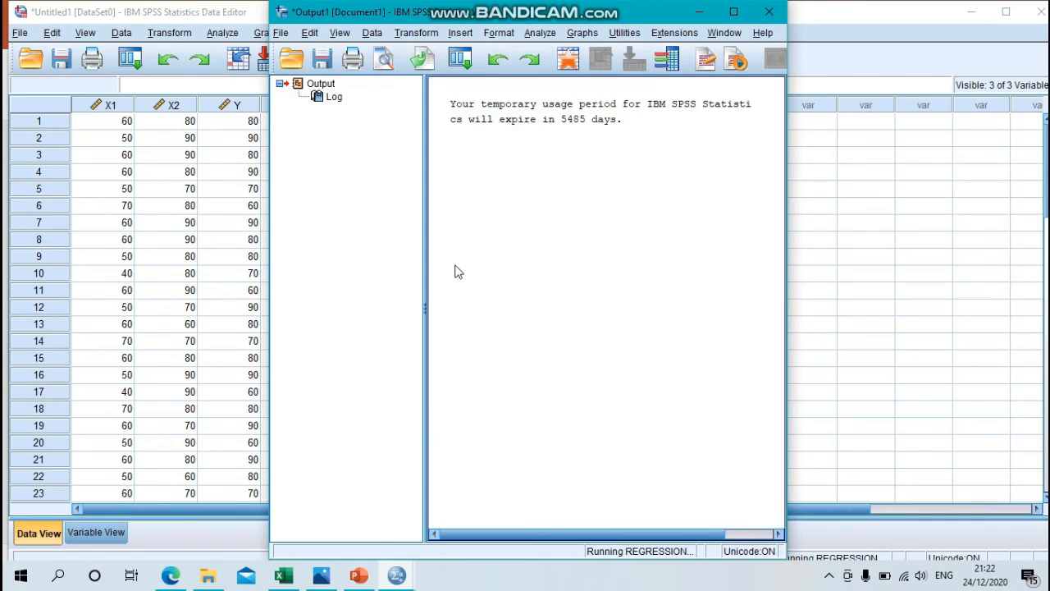
Step: Maximize the output window and examine the Variables Entered/Removed, Model Summary, ANOVA and Coefficients tables
{"action": "left_click", "coordinate": [734, 12]}
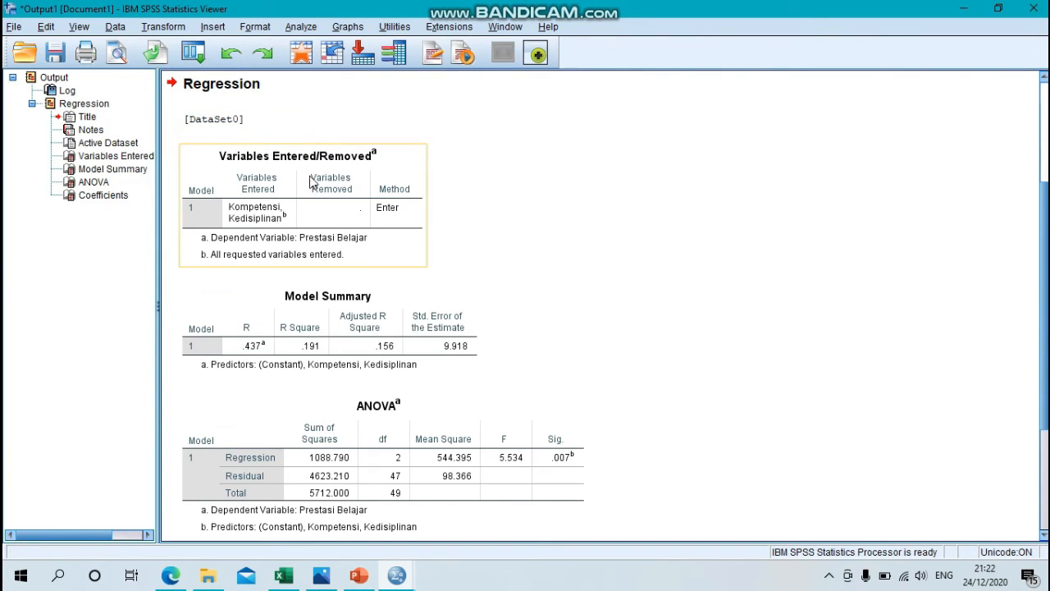
{"action": "scroll", "coordinate": [327, 295], "scroll_direction": "down", "scroll_amount": 1}
{"action": "scroll", "coordinate": [327, 295], "scroll_direction": "down", "scroll_amount": 1}
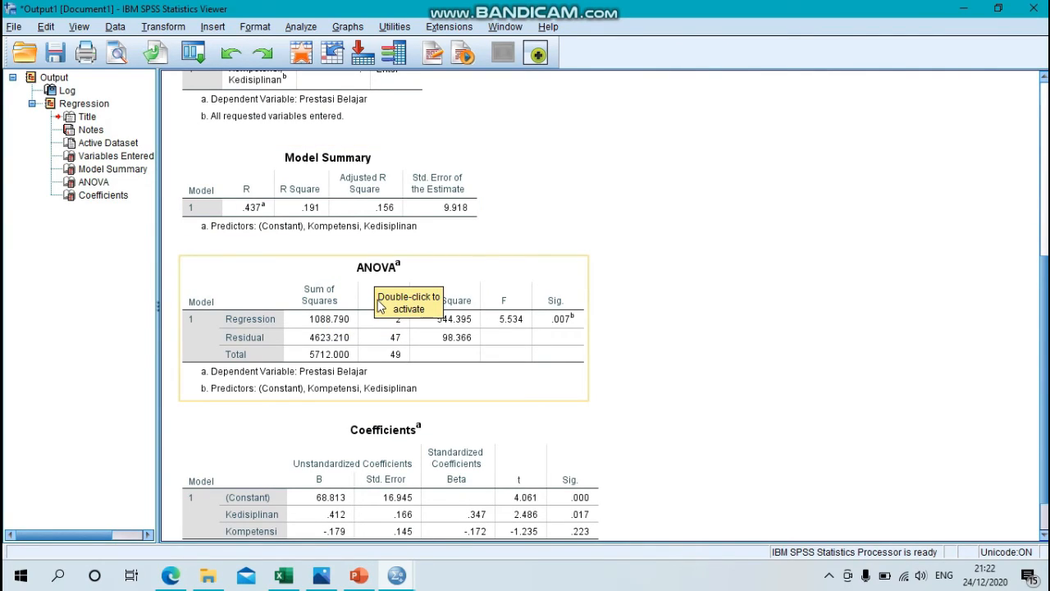
{"action": "scroll", "coordinate": [380, 307], "scroll_direction": "down", "scroll_amount": 1}
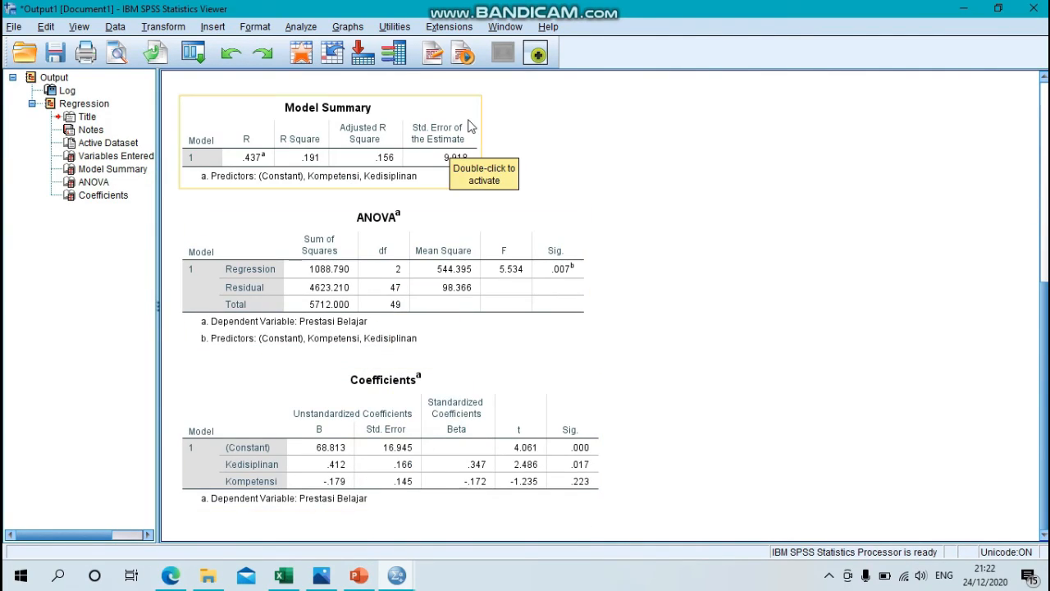
{"action": "scroll", "coordinate": [472, 135], "scroll_direction": "up", "scroll_amount": 3}
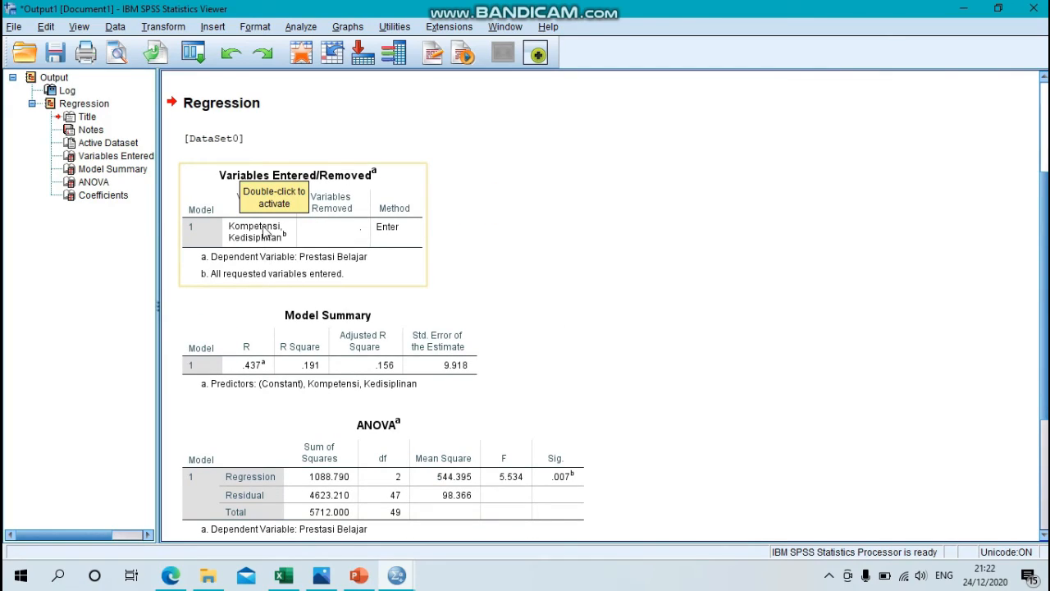
{"action": "scroll", "coordinate": [336, 316], "scroll_direction": "down", "scroll_amount": 1}
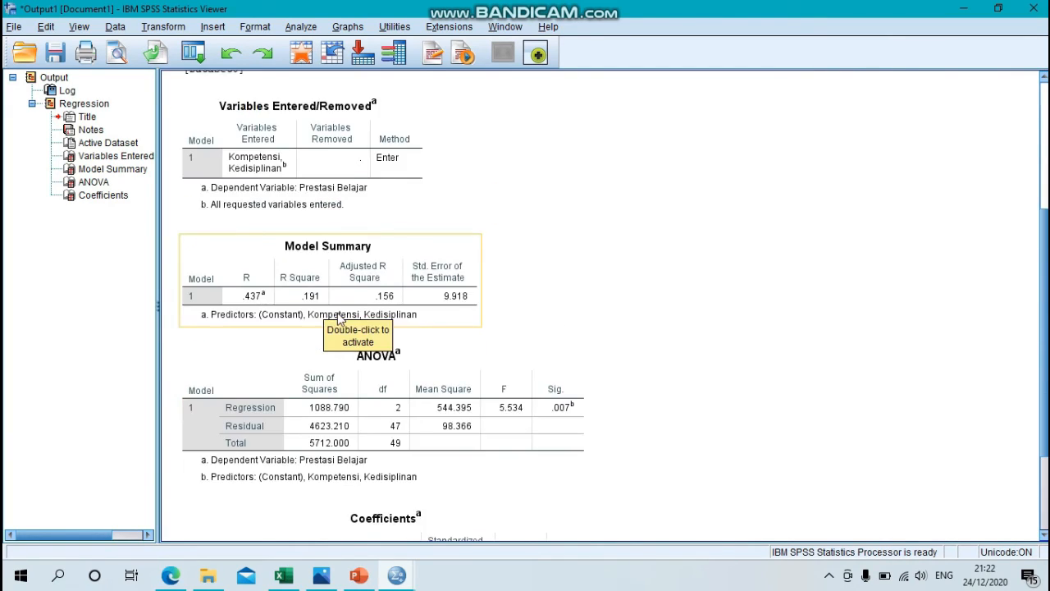
{"action": "scroll", "coordinate": [339, 318], "scroll_direction": "down", "scroll_amount": 1}
{"action": "scroll", "coordinate": [436, 306], "scroll_direction": "down", "scroll_amount": 1}
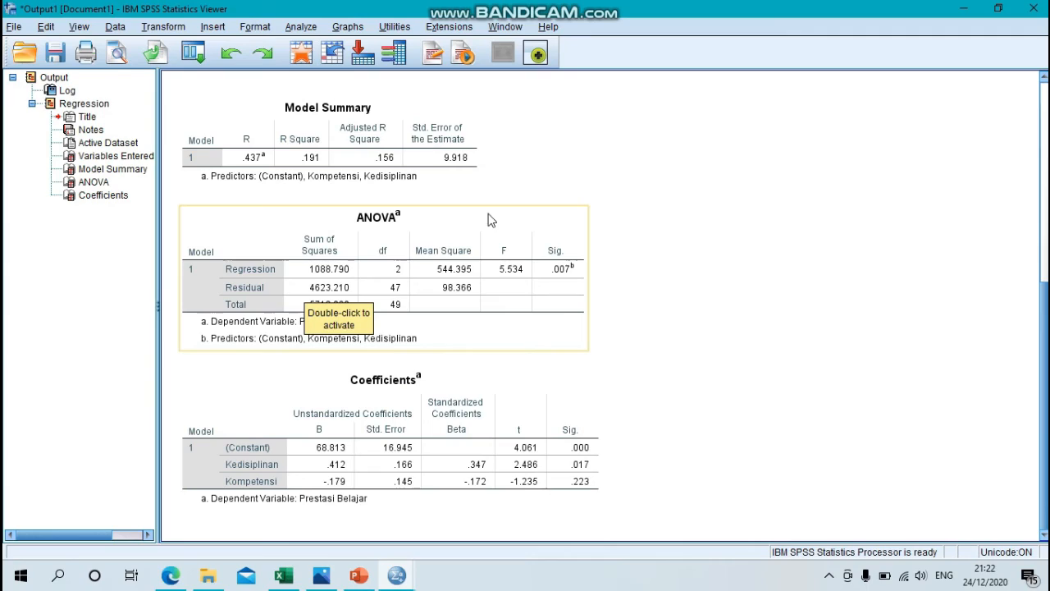
Step: Arrange the regression output beside the ppt uas statistika presentation in PowerPoint and go to the slide Ketentuan pengambilan keputusan
{"action": "left_click", "coordinate": [1004, 8]}
{"action": "left_click", "coordinate": [965, 9]}
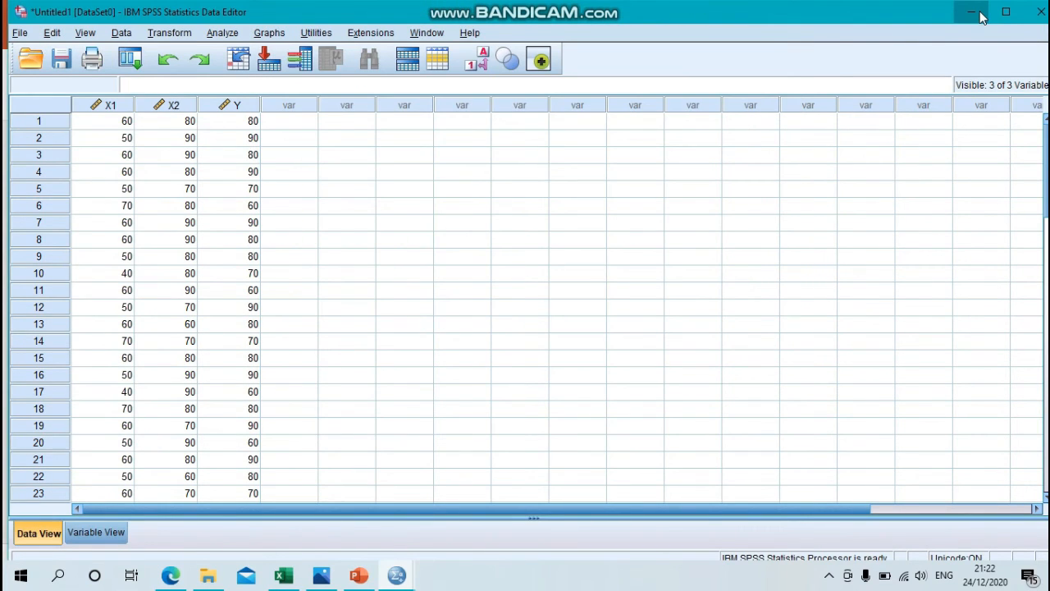
{"action": "left_click", "coordinate": [984, 15]}
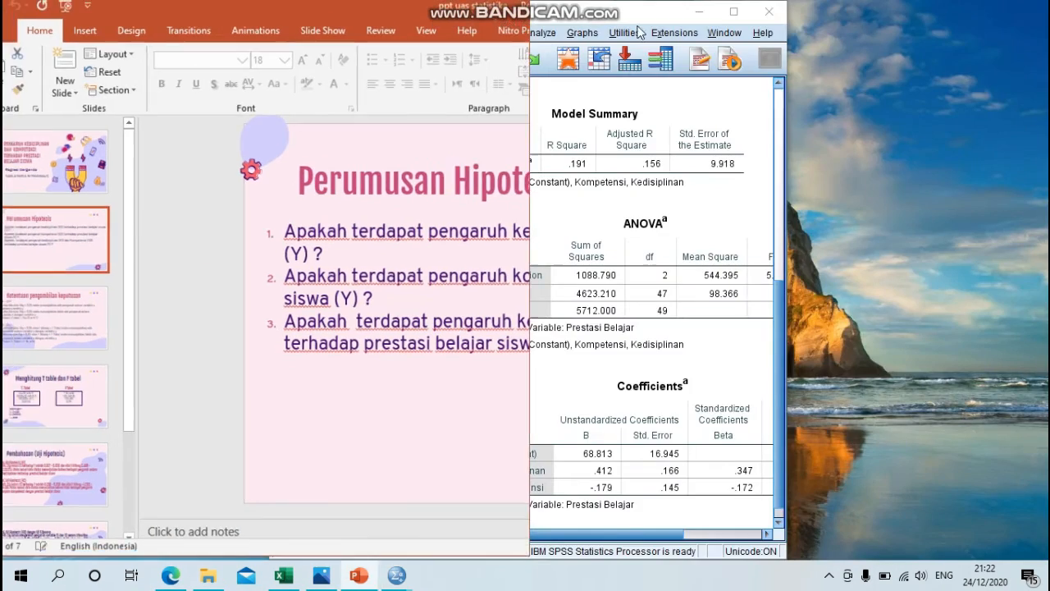
{"action": "left_click_drag", "start_coordinate": [623, 12], "coordinate": [884, 15]}
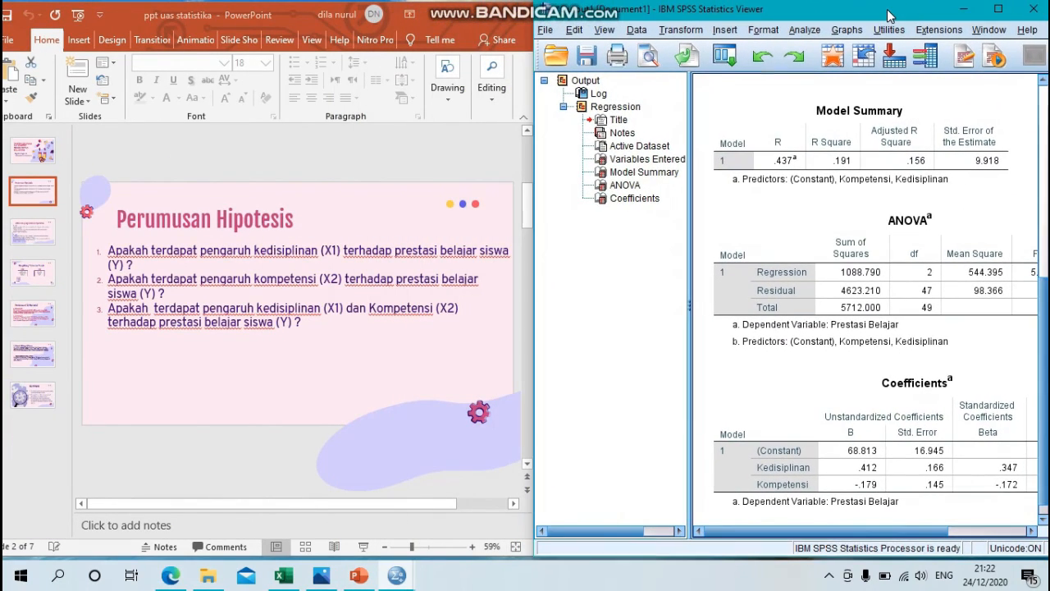
{"action": "left_click", "coordinate": [44, 238]}
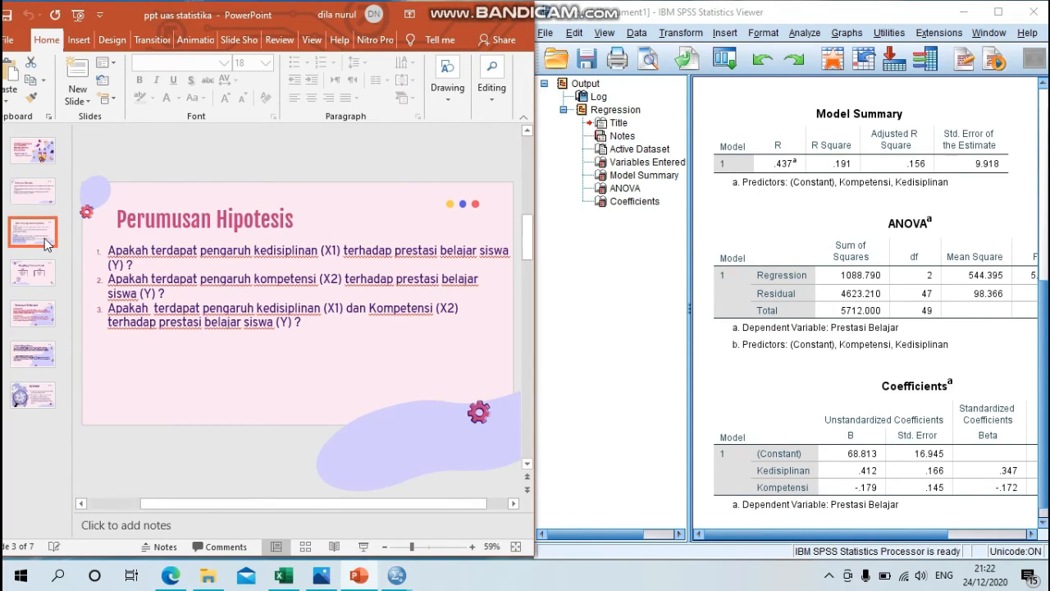